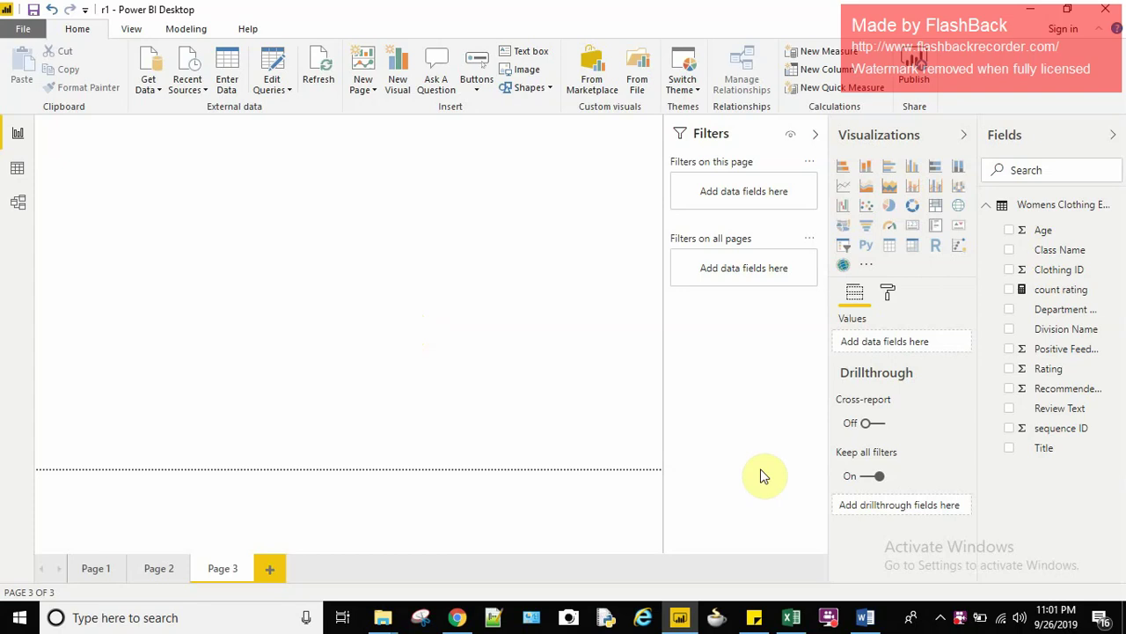
- Switch to the Womens Clothing E-Commerce Reviews workbook in Excel and browse its 23,000+ review rows
{"action": "left_click", "coordinate": [791, 617]}
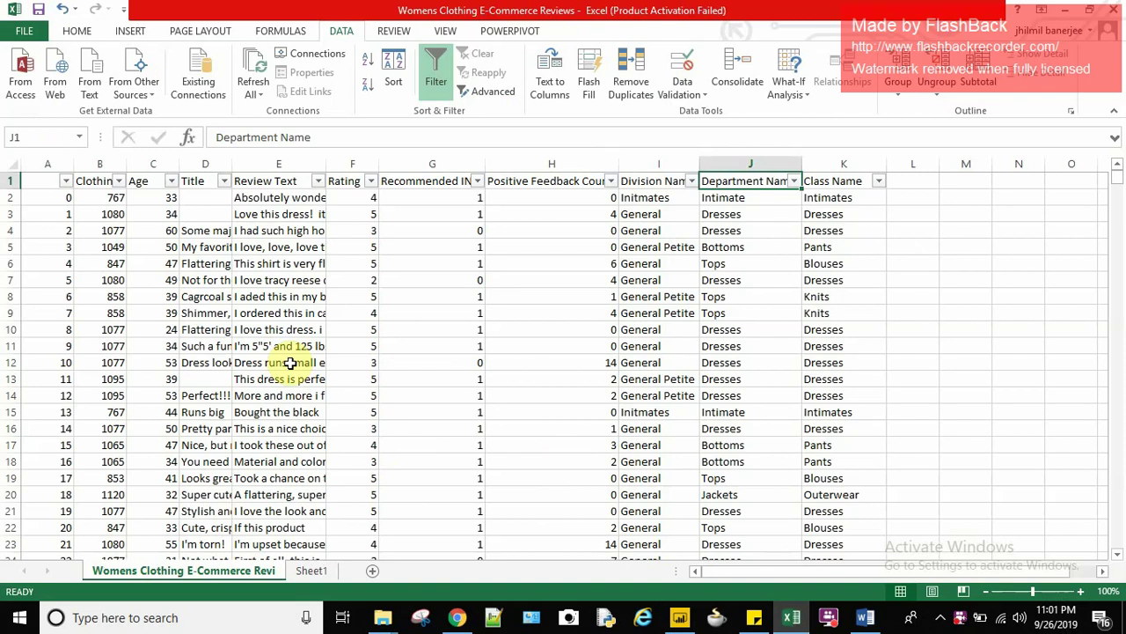
{"action": "key", "text": "ctrl+a"}
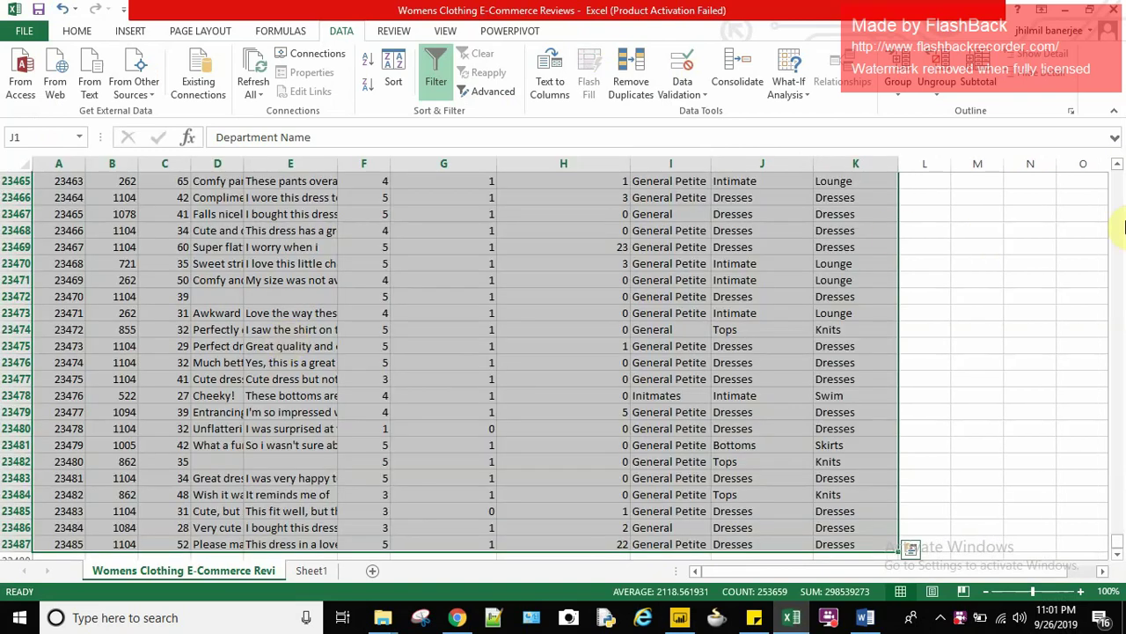
{"action": "scroll", "coordinate": [1120, 221], "scroll_direction": "up", "scroll_amount": 20}
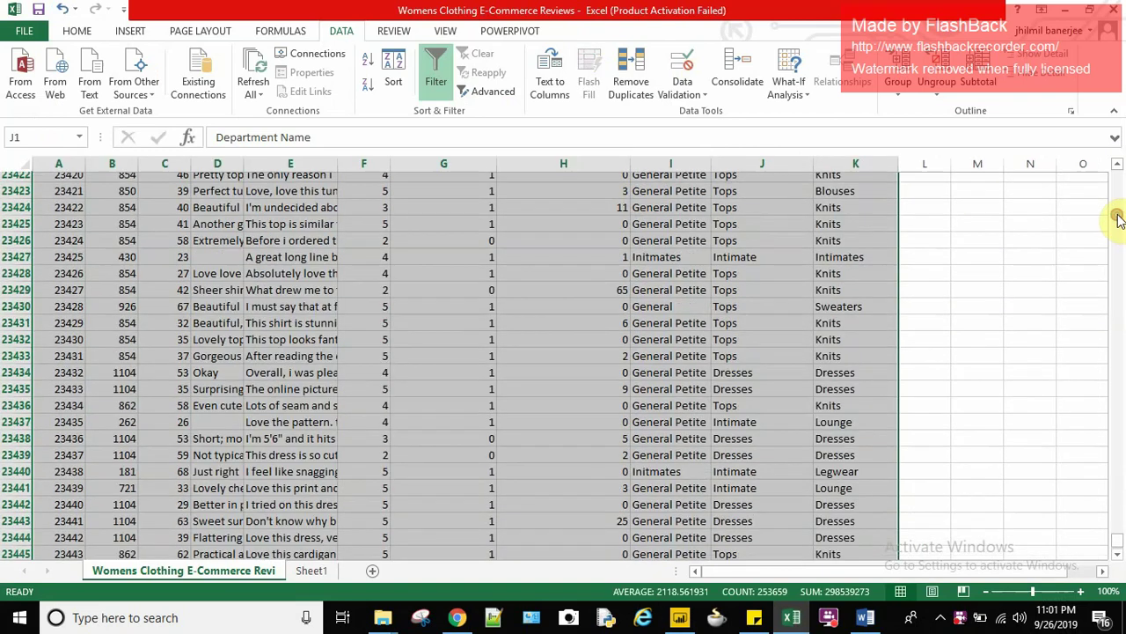
{"action": "scroll", "coordinate": [1113, 484], "scroll_direction": "up", "scroll_amount": 8}
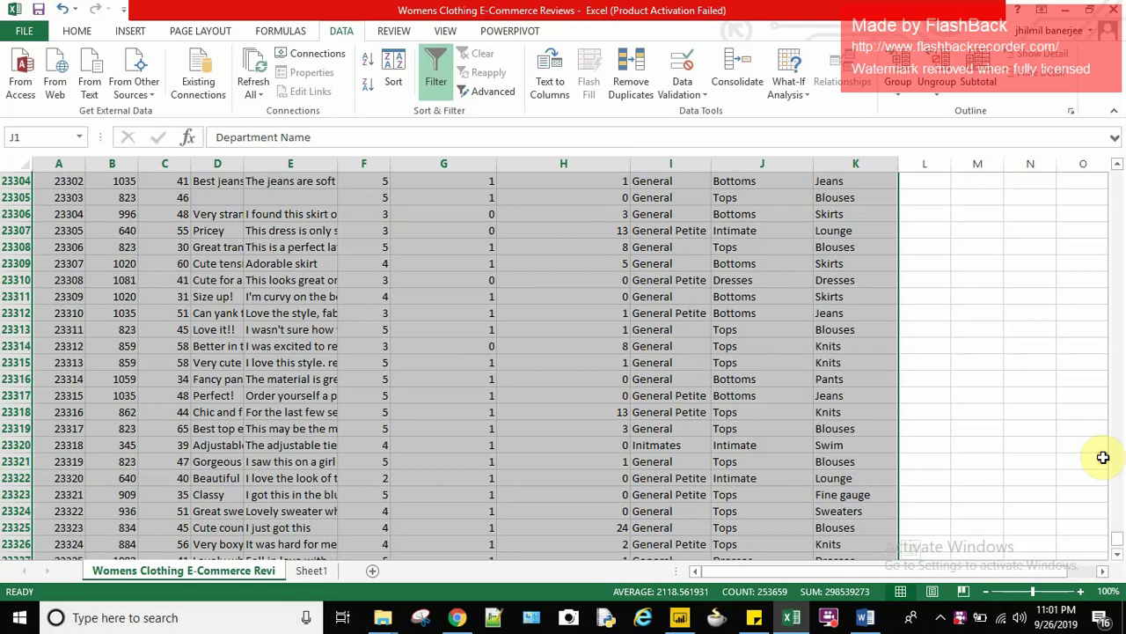
{"action": "left_click", "coordinate": [724, 449]}
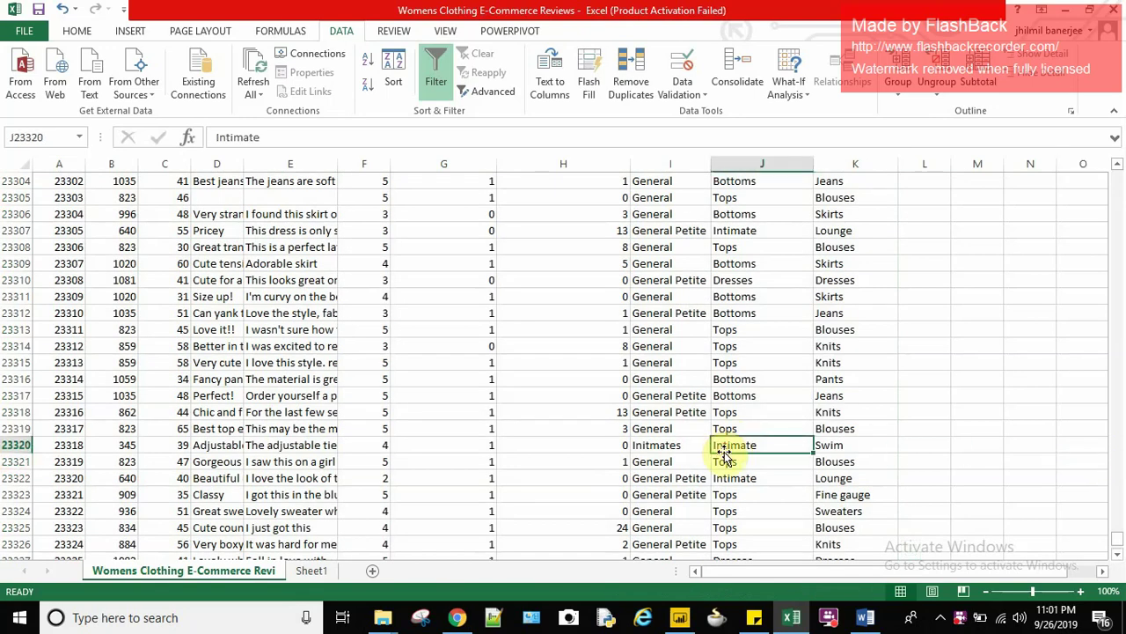
{"action": "key", "text": "ctrl+Up"}
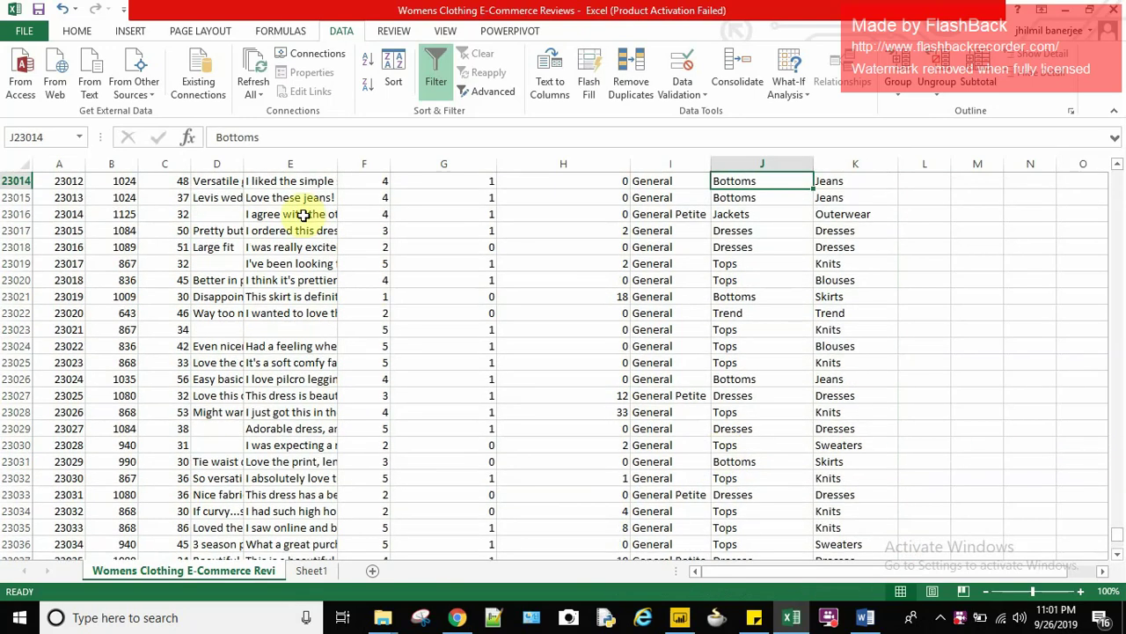
{"action": "left_click", "coordinate": [126, 361]}
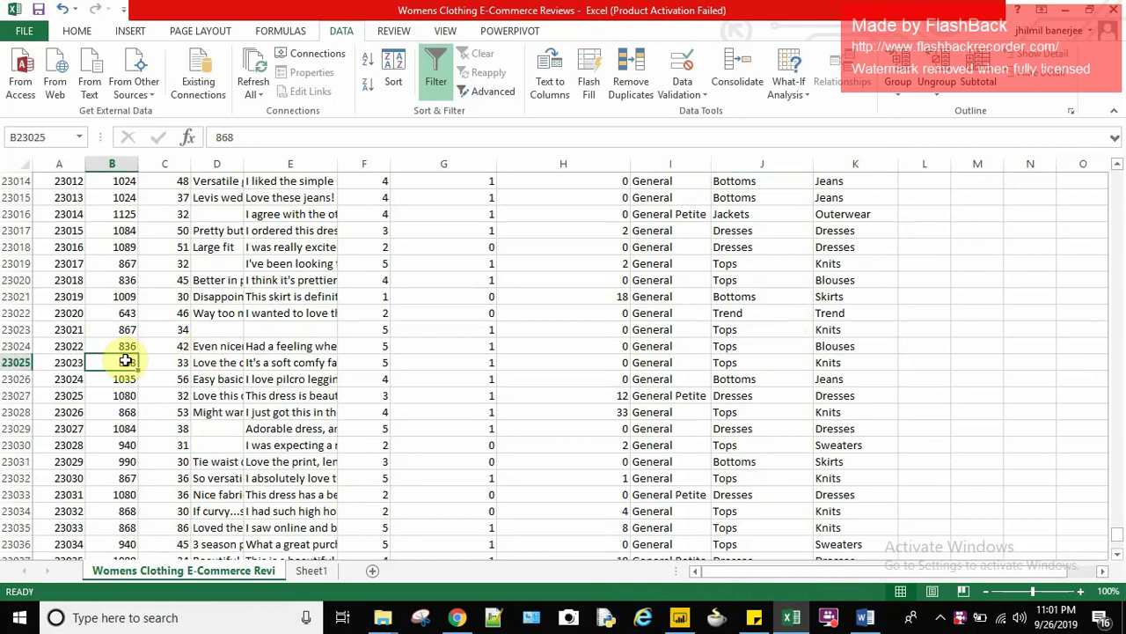
{"action": "key", "text": "ctrl+Up"}
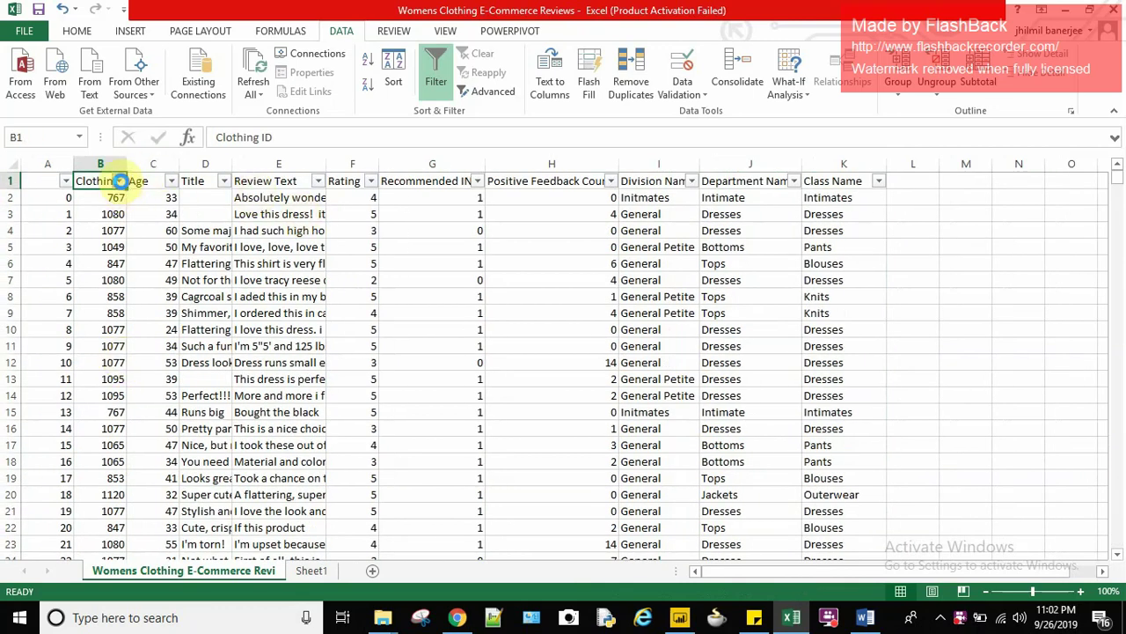
- Filter the Clothing ID column in Excel to 780, leaving three review rows visible
{"action": "left_click", "coordinate": [118, 180]}
{"action": "left_click", "coordinate": [50, 342]}
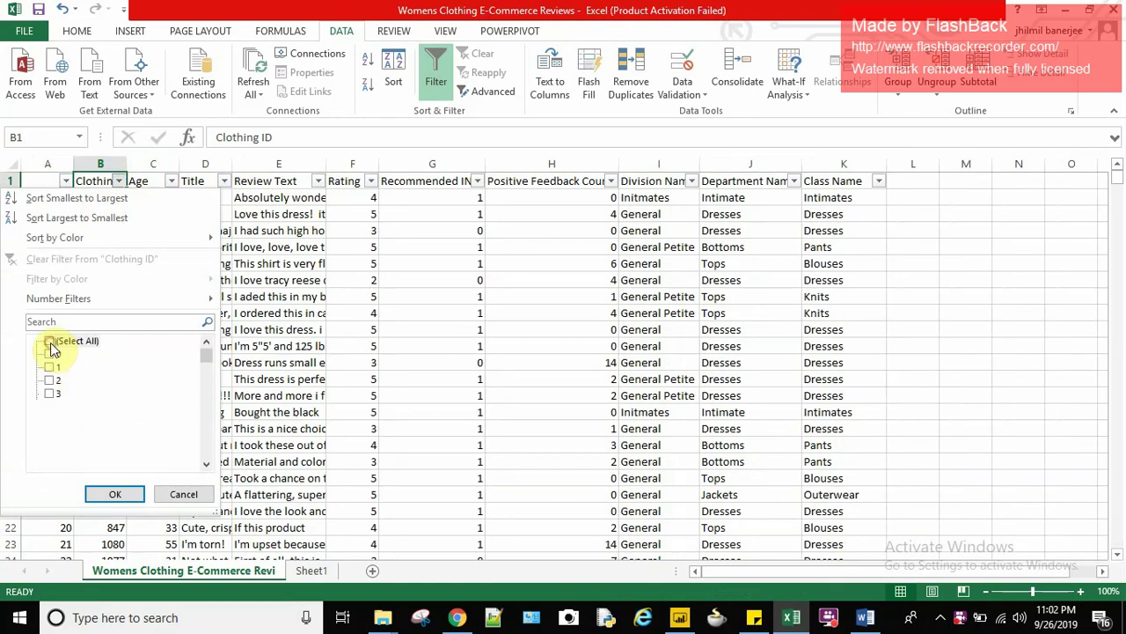
{"action": "left_click", "coordinate": [59, 323]}
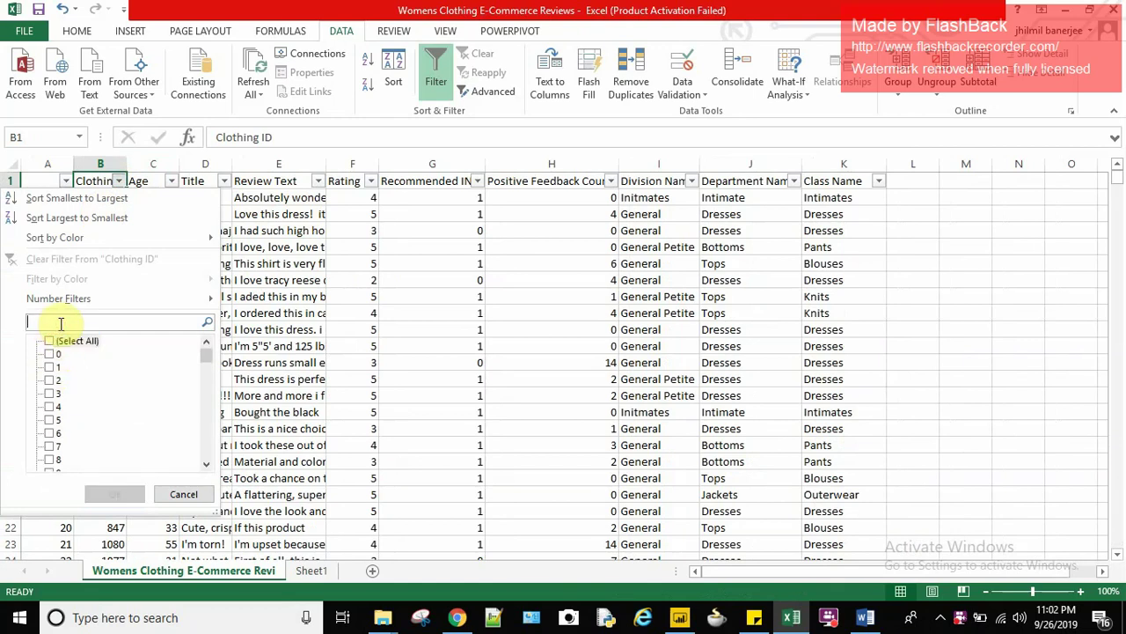
{"action": "type", "text": "780"}
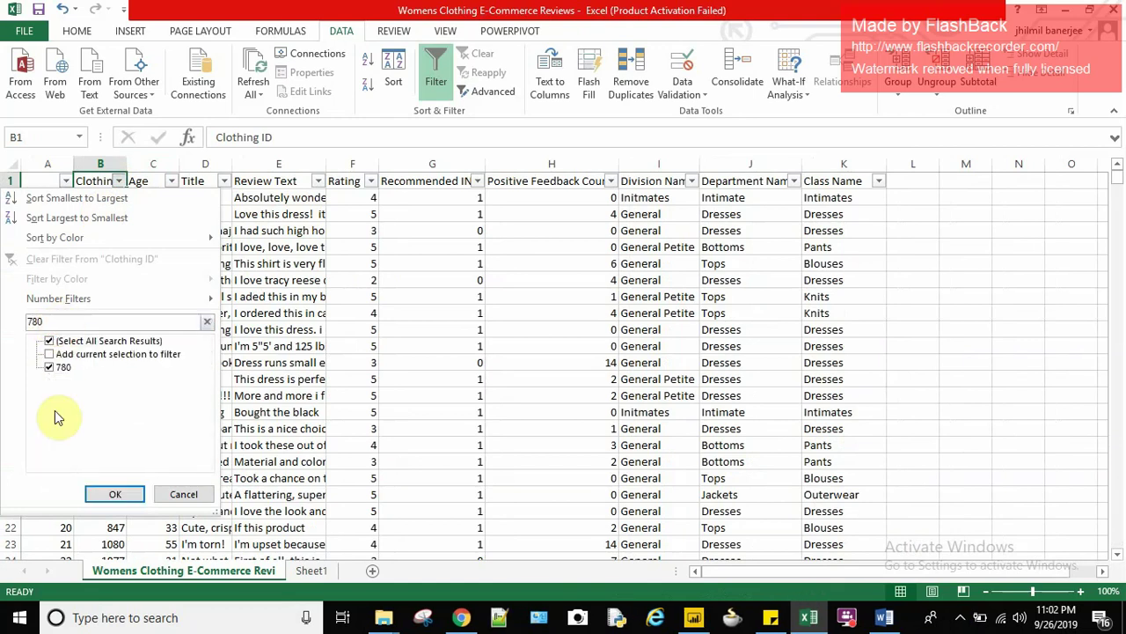
{"action": "left_click", "coordinate": [115, 496]}
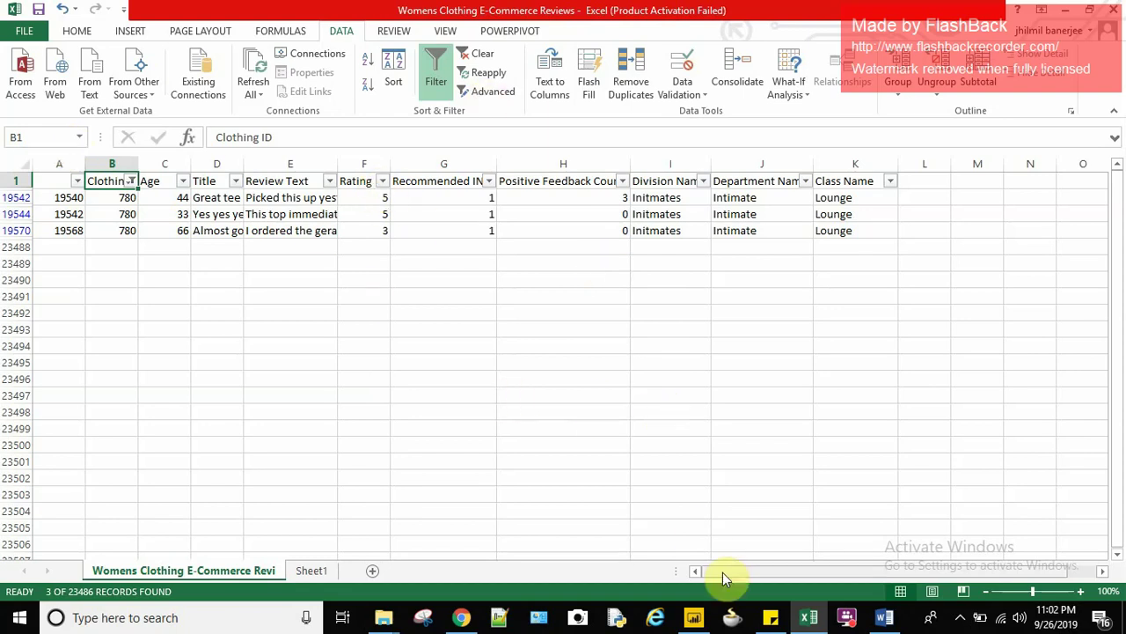
- Back in Power BI, add a table visual on Page 3 showing the Clothing ID count of 23486
{"action": "left_click", "coordinate": [694, 616]}
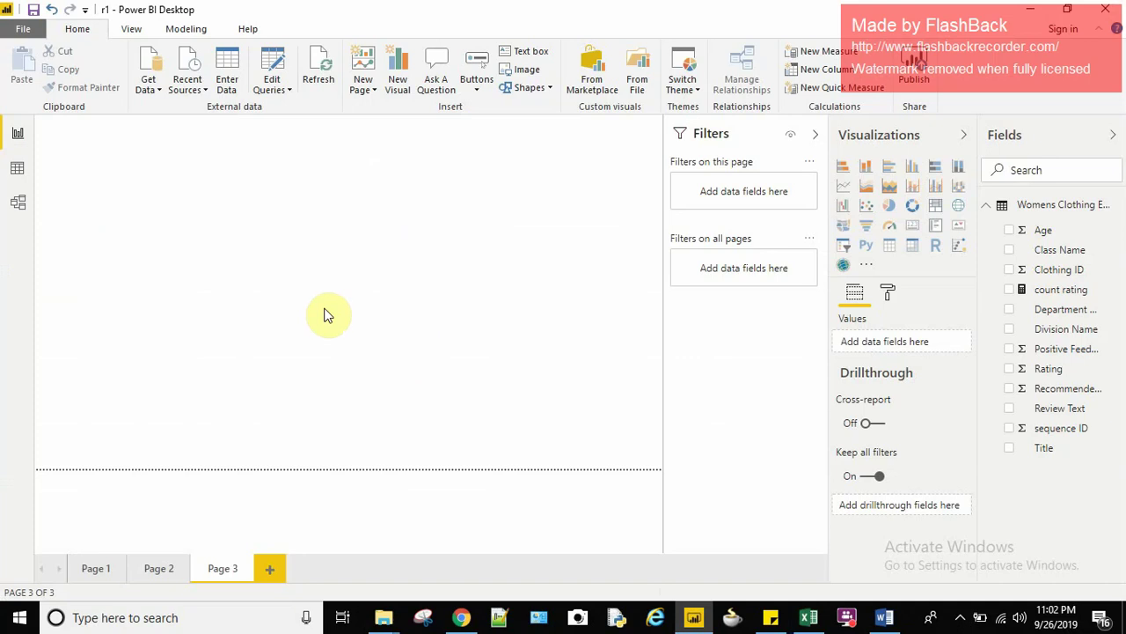
{"action": "left_click", "coordinate": [892, 245]}
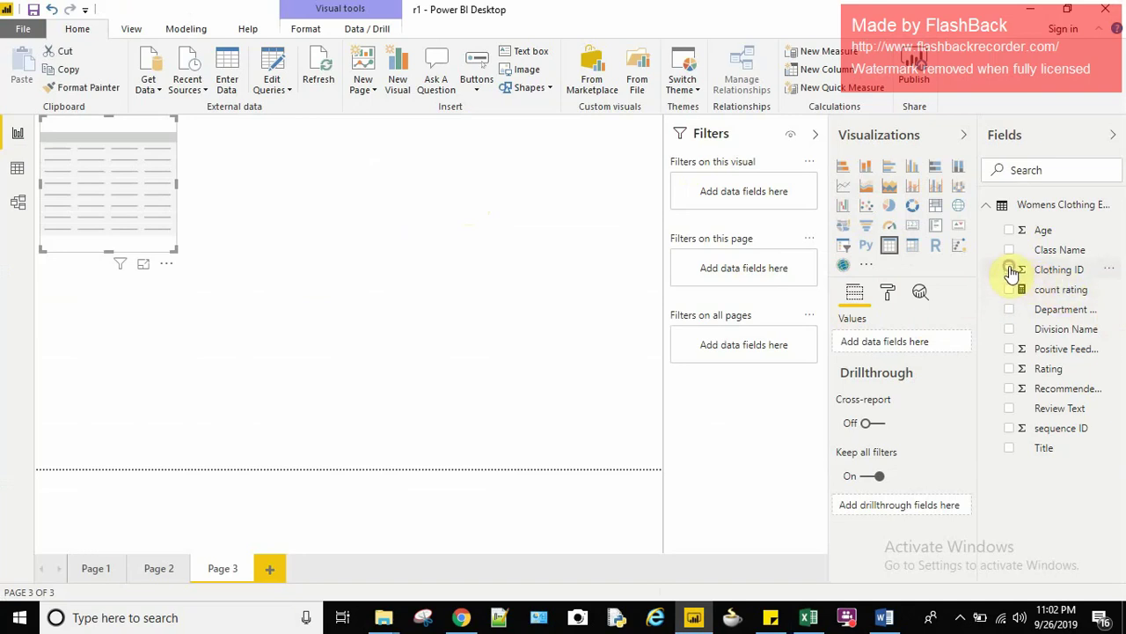
{"action": "left_click", "coordinate": [1010, 270]}
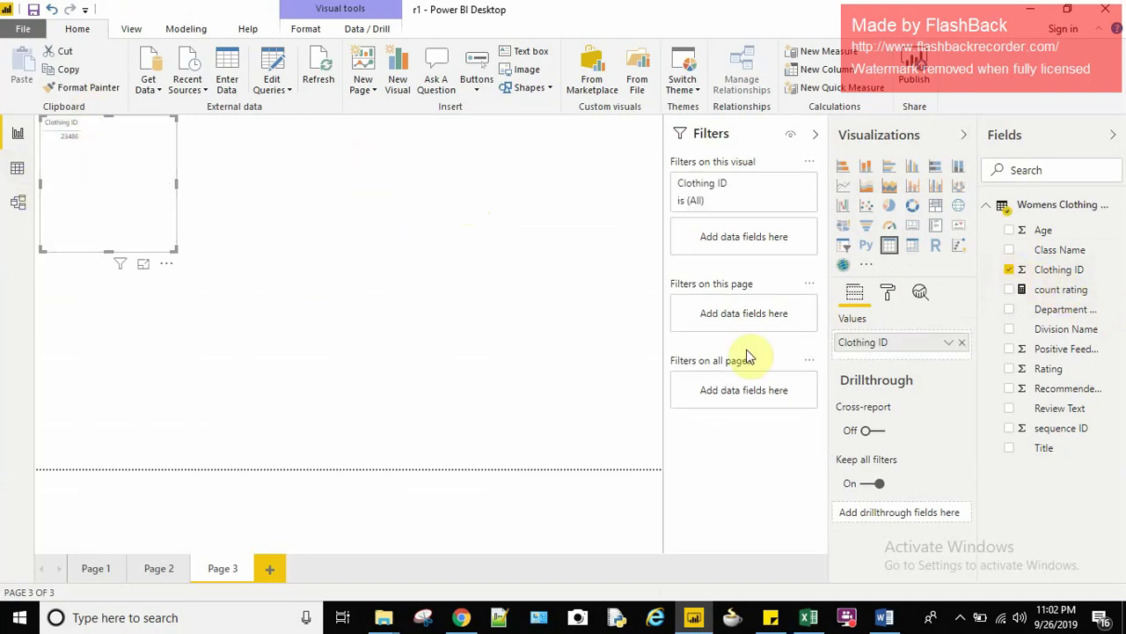
{"action": "right_click", "coordinate": [895, 347]}
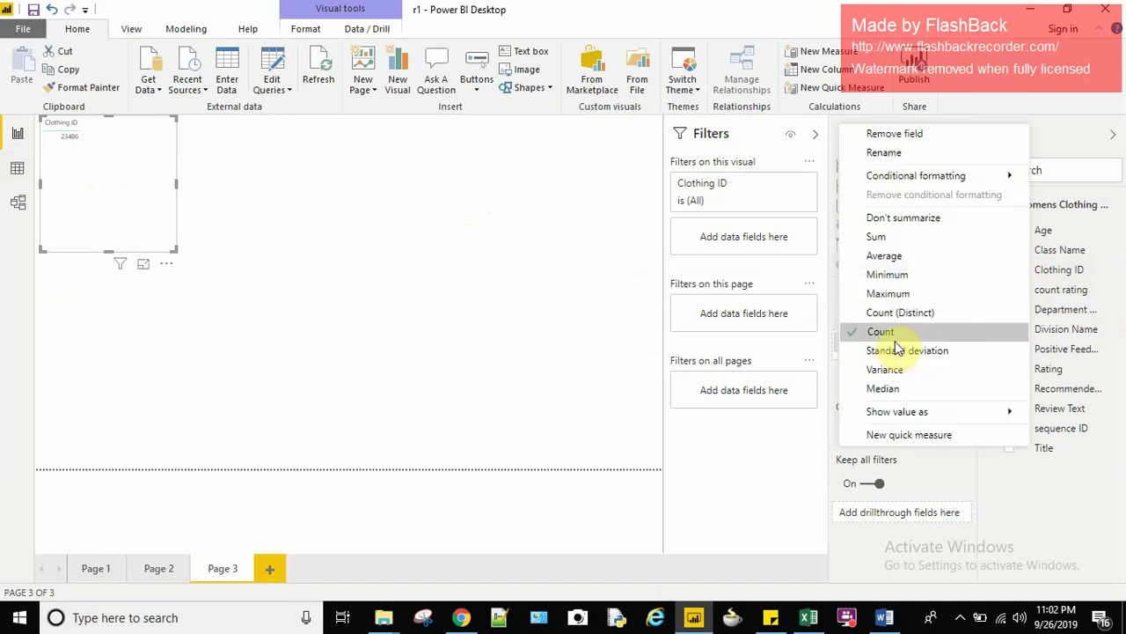
{"action": "left_click", "coordinate": [540, 250]}
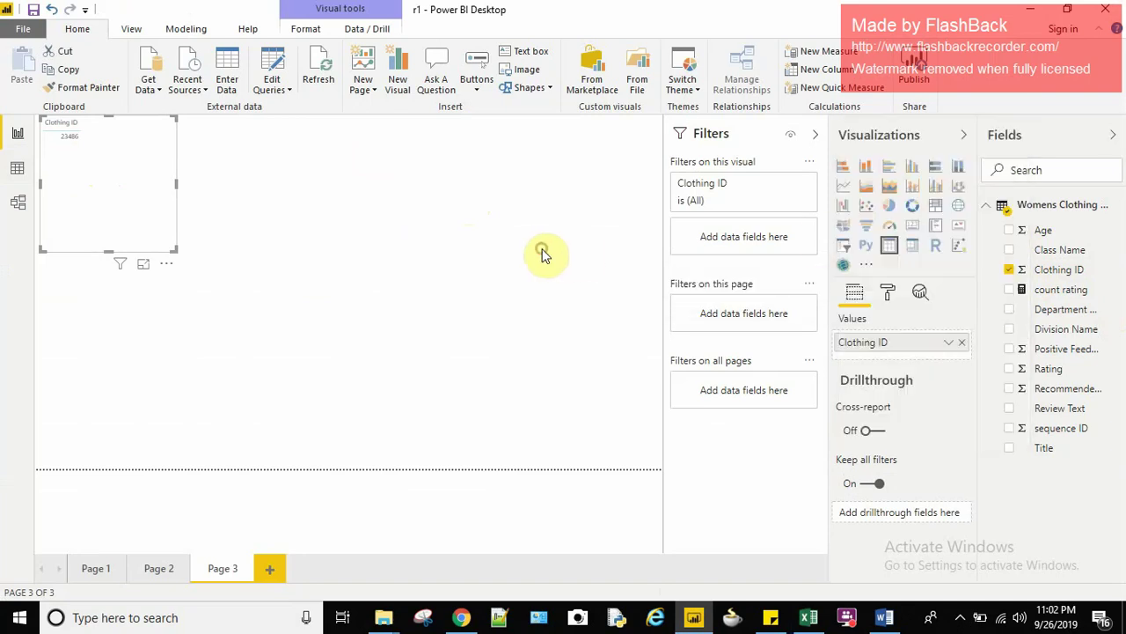
{"action": "left_click", "coordinate": [517, 388]}
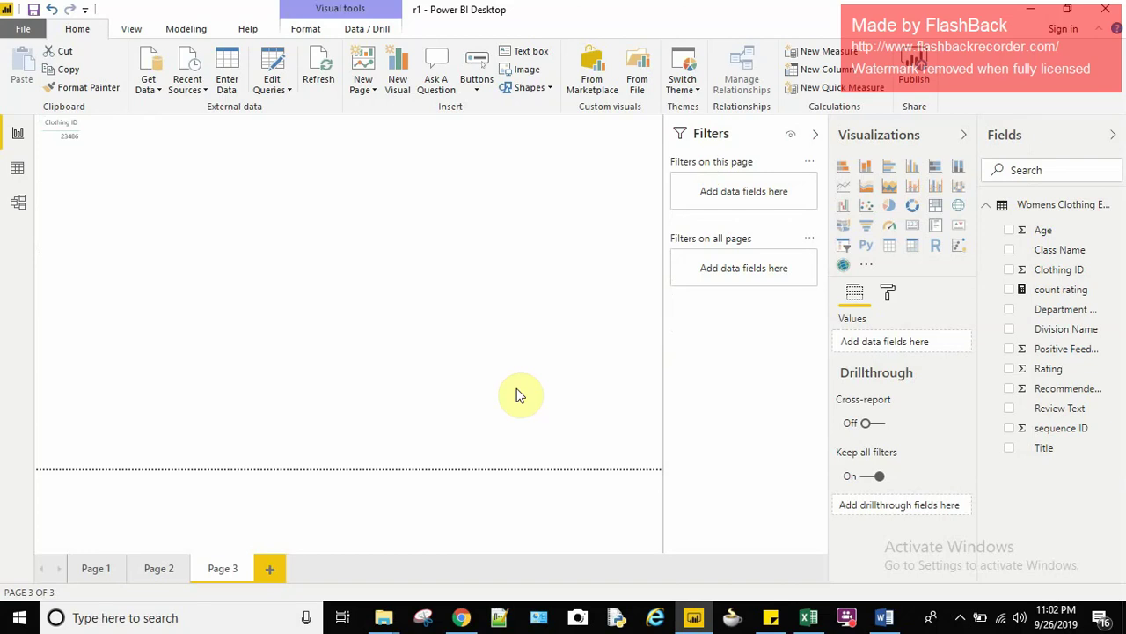
{"action": "left_click", "coordinate": [129, 181]}
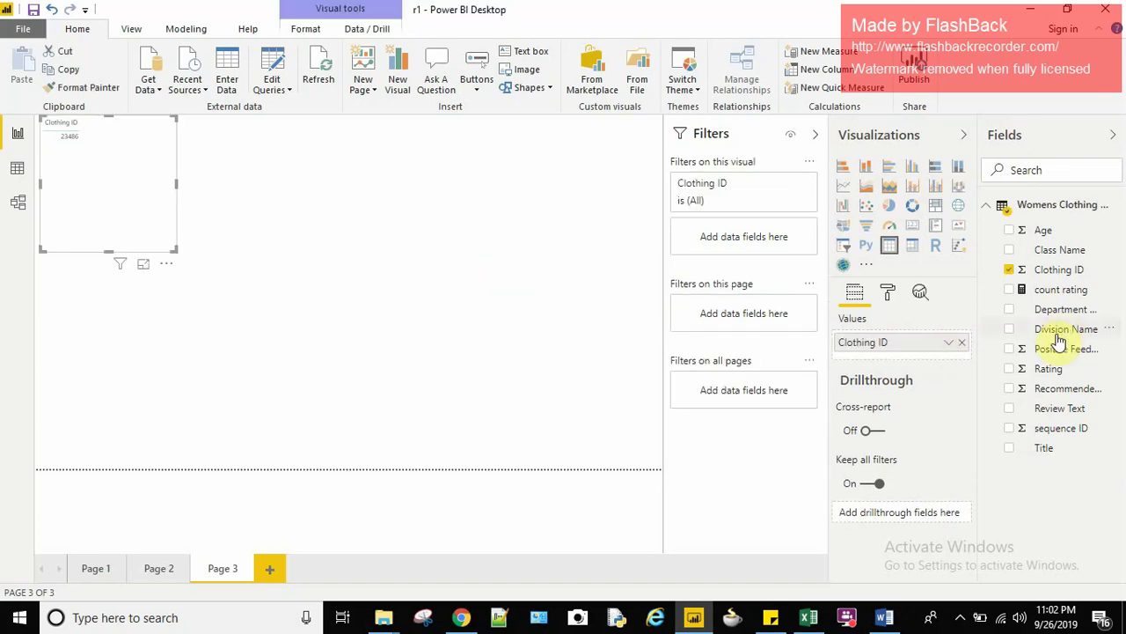
- Add Rating as a second table column, totalling 98548 beside the 23486 Clothing ID count
{"action": "left_click", "coordinate": [1011, 369]}
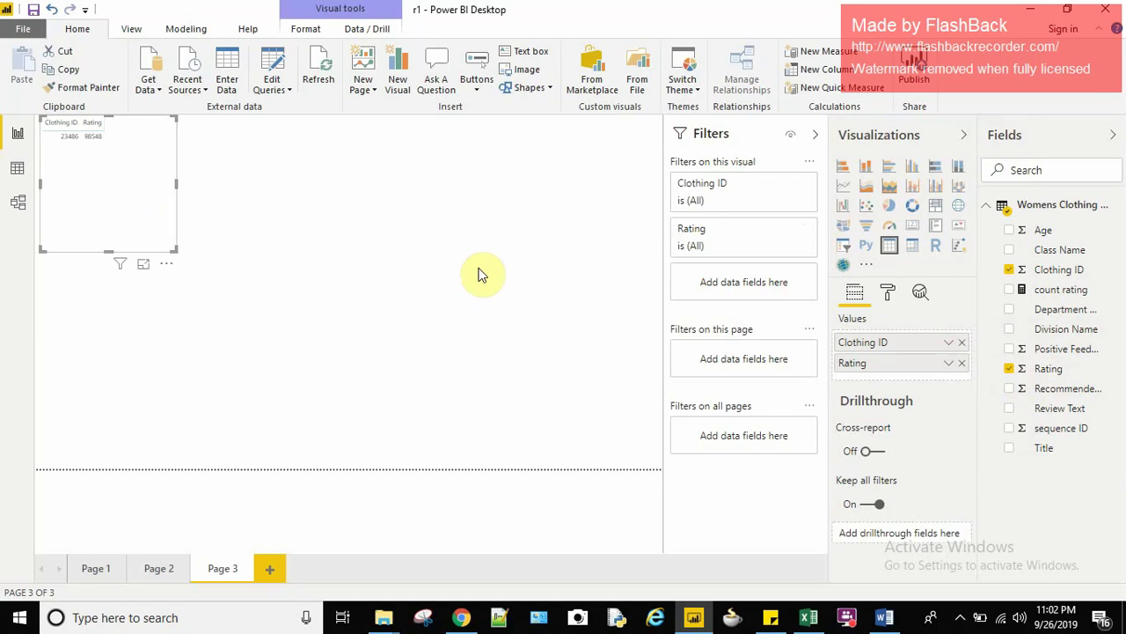
{"action": "left_click", "coordinate": [787, 185]}
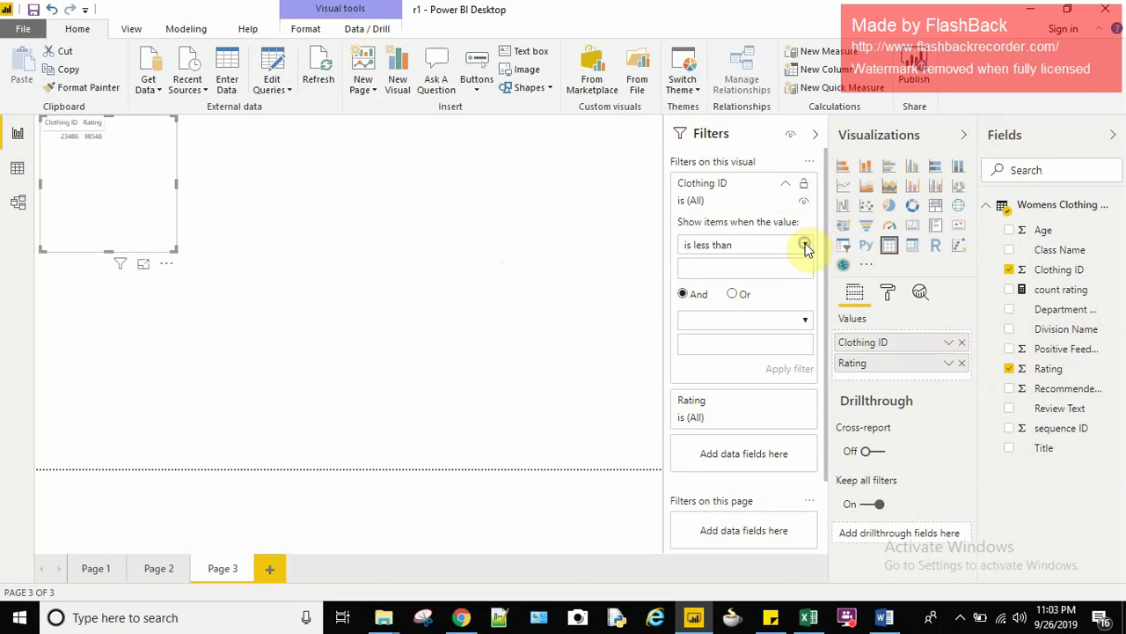
{"action": "left_click", "coordinate": [786, 184]}
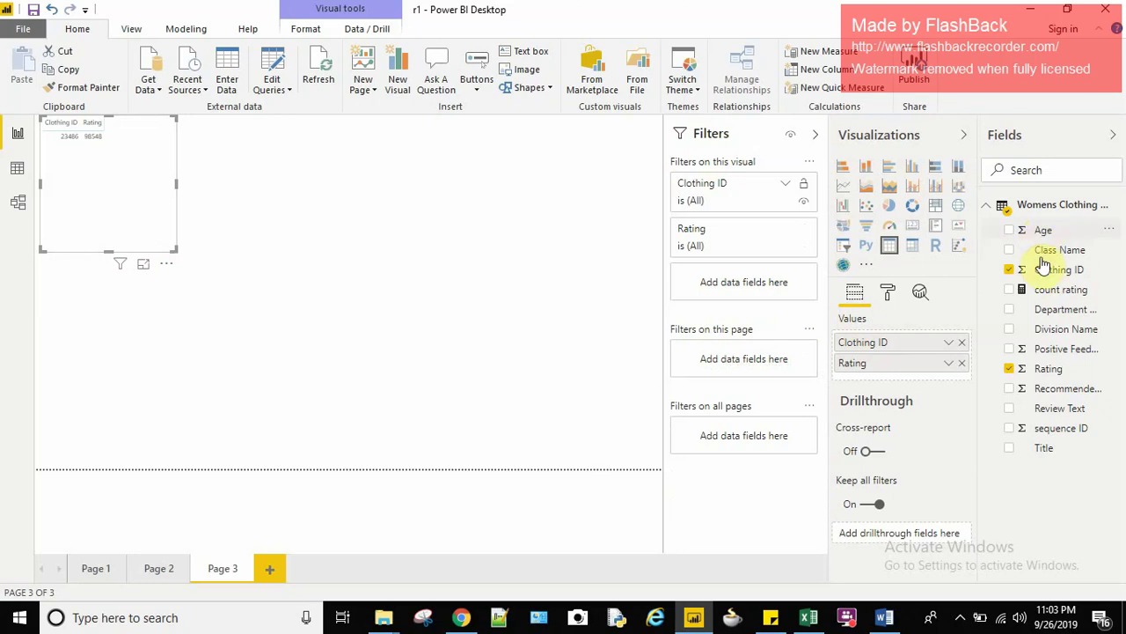
- Add a page-level advanced filter on Clothing ID with the condition 'is 780' and apply it
{"action": "left_click_drag", "start_coordinate": [1049, 278], "coordinate": [727, 366]}
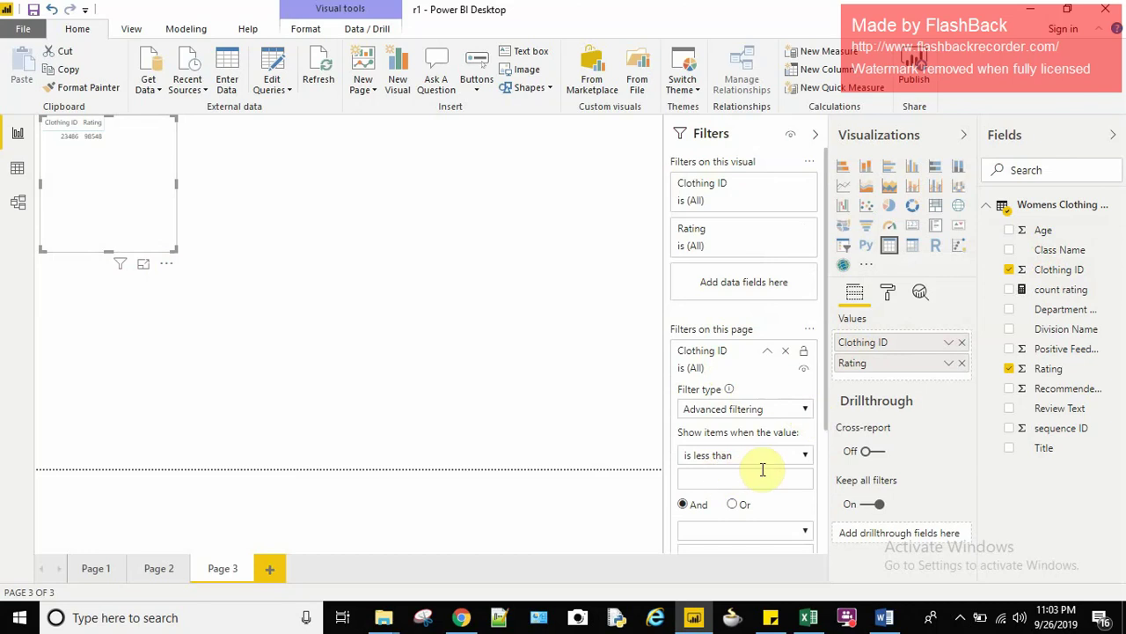
{"action": "left_click", "coordinate": [807, 410]}
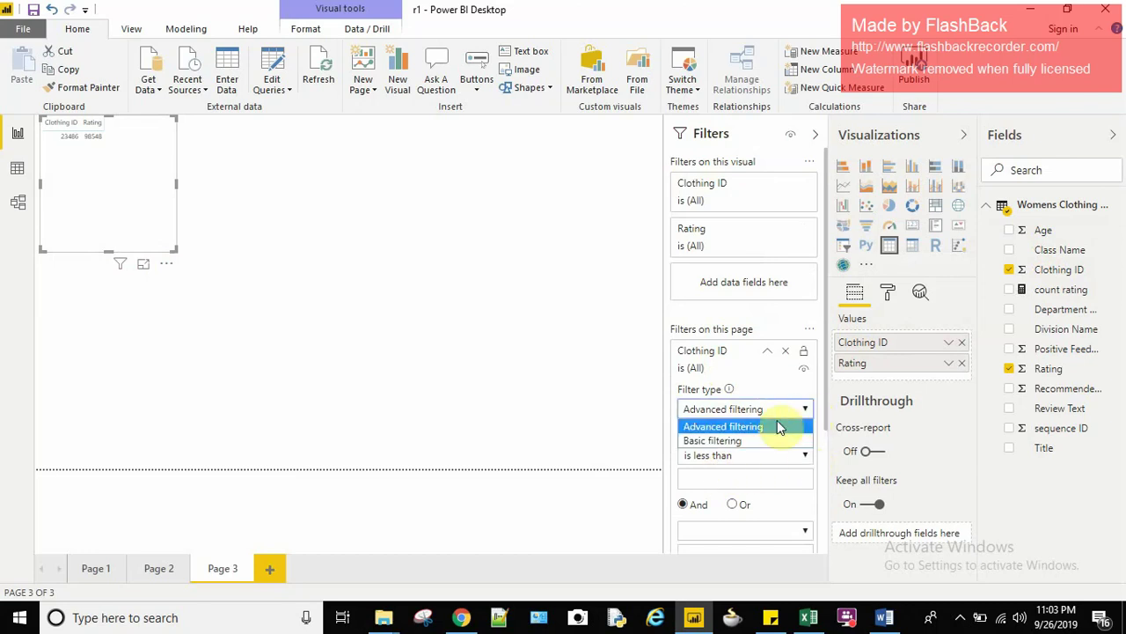
{"action": "left_click", "coordinate": [742, 443]}
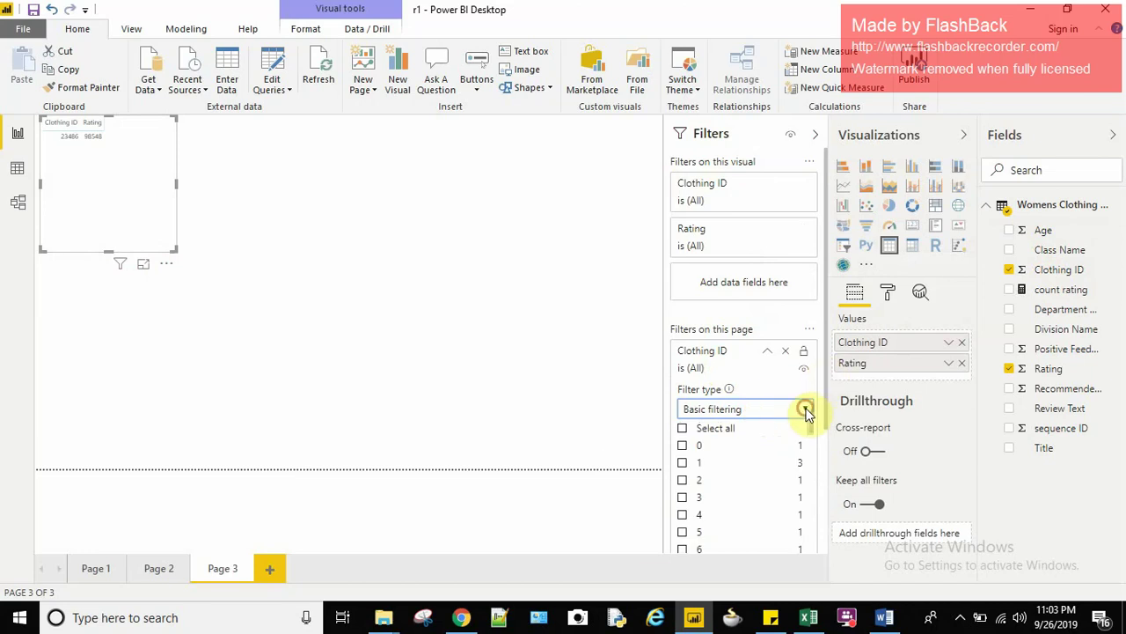
{"action": "left_click", "coordinate": [807, 410]}
{"action": "left_click", "coordinate": [726, 429]}
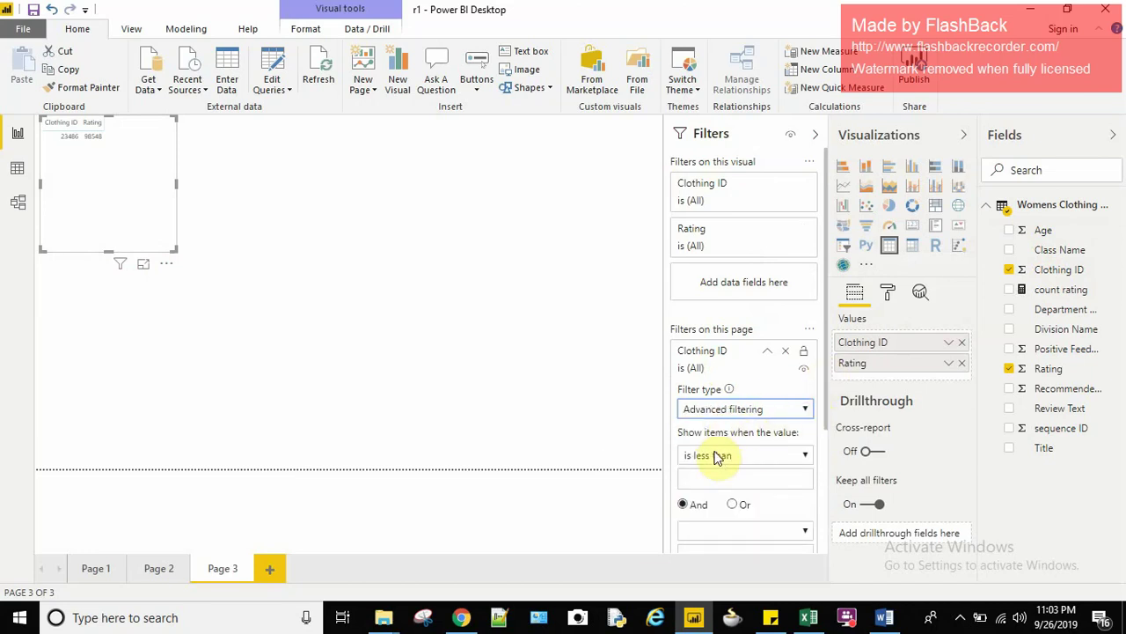
{"action": "left_click", "coordinate": [717, 455]}
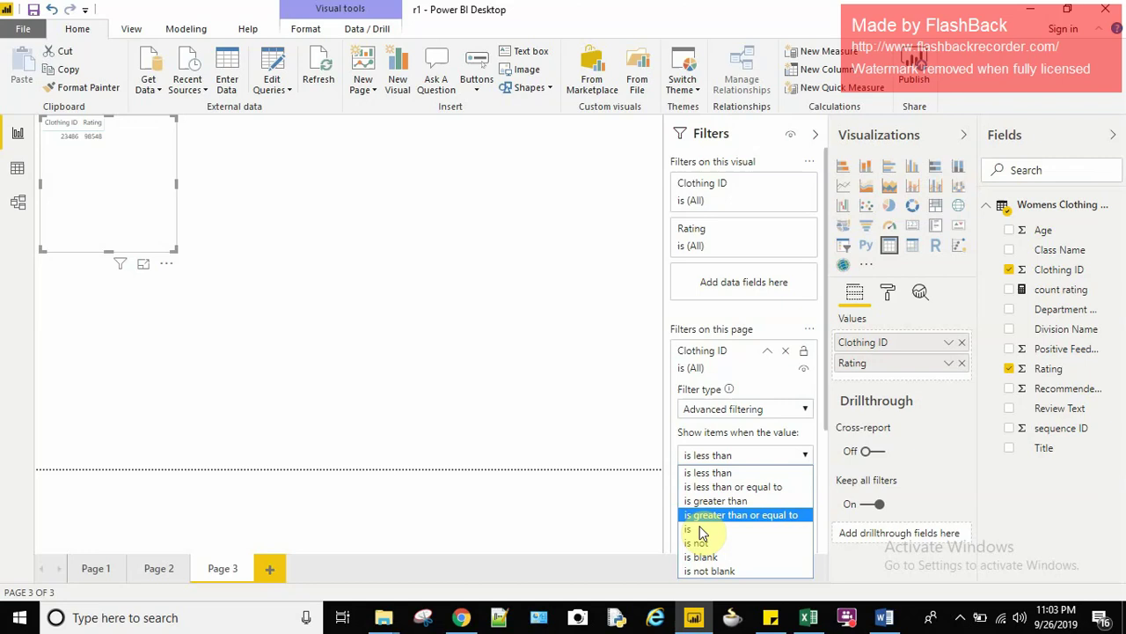
{"action": "left_click", "coordinate": [697, 528]}
{"action": "left_click", "coordinate": [713, 477]}
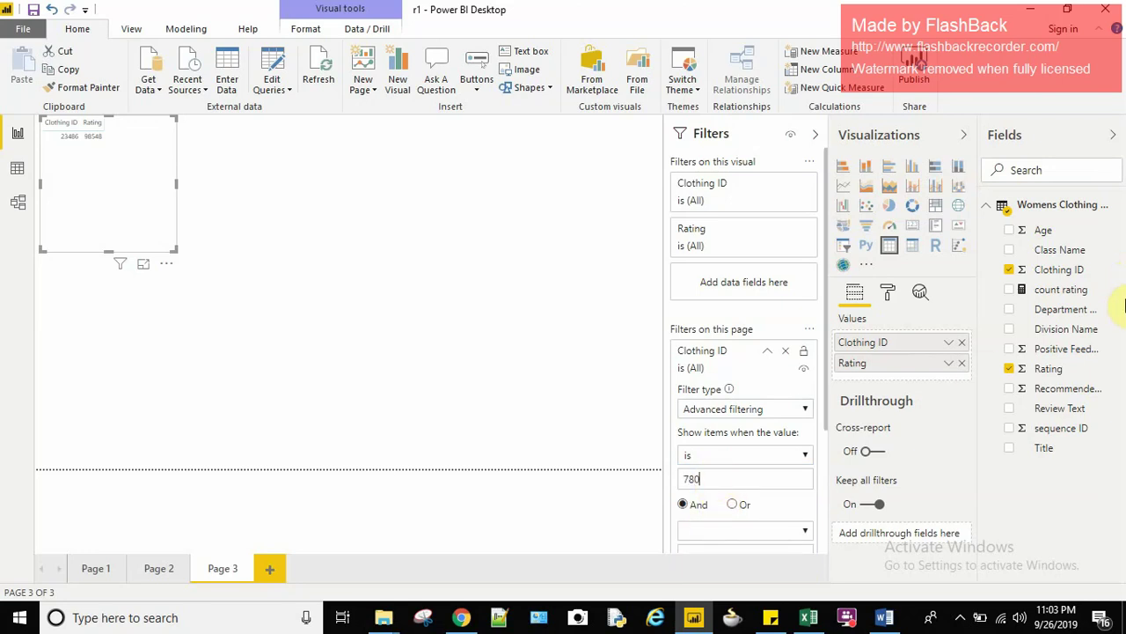
{"action": "left_click", "coordinate": [824, 324]}
{"action": "left_click_drag", "start_coordinate": [825, 329], "coordinate": [827, 390]}
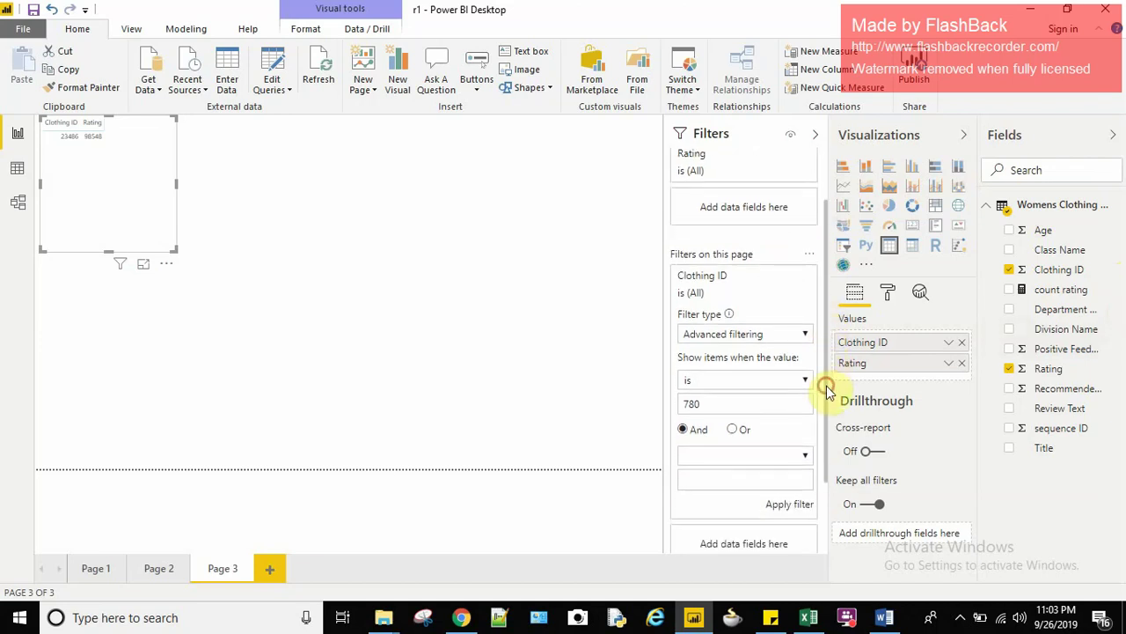
{"action": "left_click", "coordinate": [786, 511]}
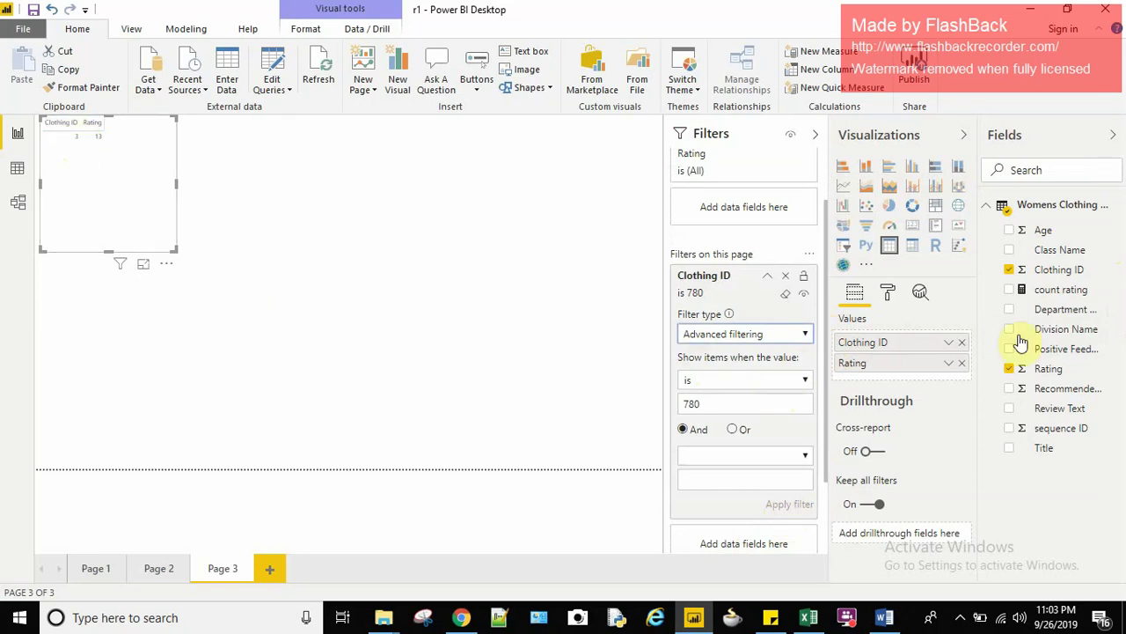
- Set Rating to Don't summarize so the table splits into rows for ratings 3 and 5
{"action": "right_click", "coordinate": [909, 350]}
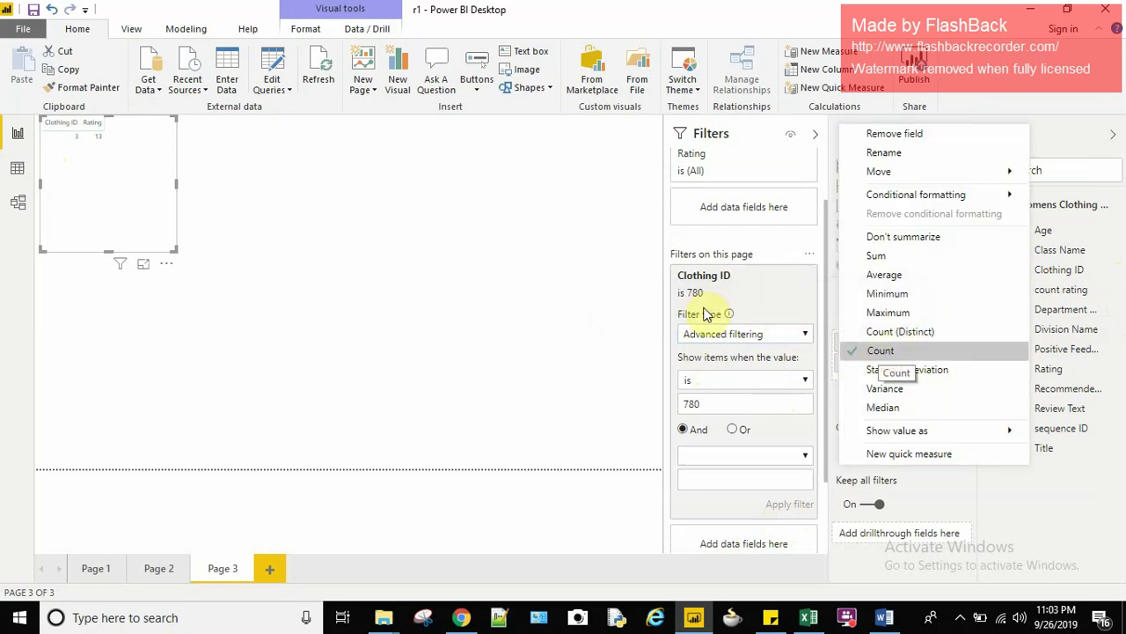
{"action": "left_click", "coordinate": [96, 161]}
{"action": "left_click", "coordinate": [453, 378]}
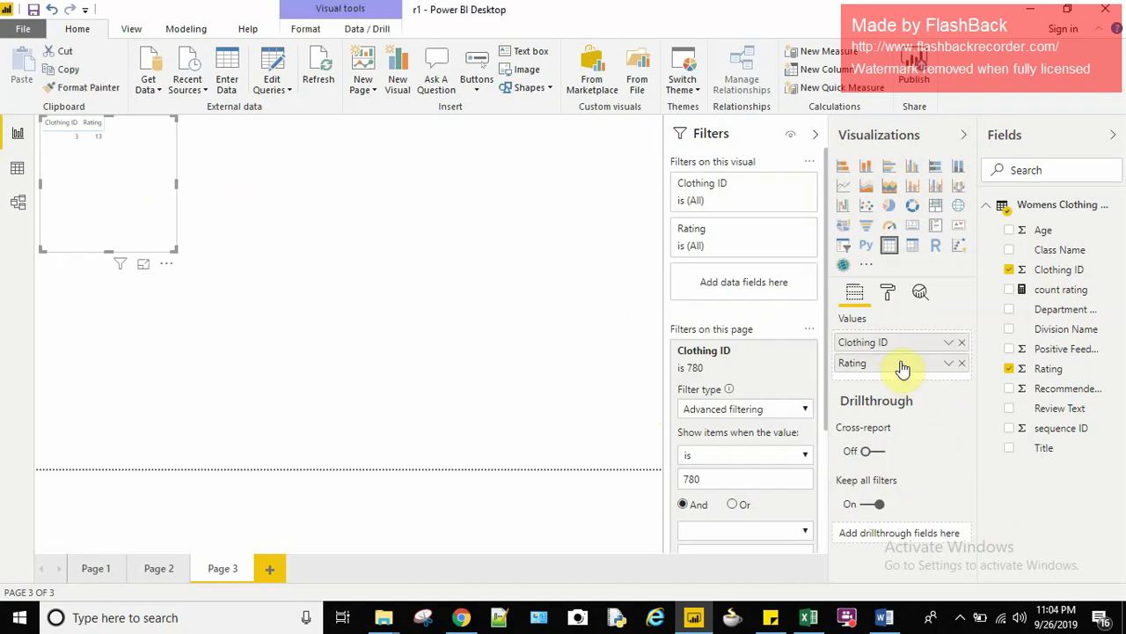
{"action": "left_click", "coordinate": [902, 368]}
{"action": "left_click", "coordinate": [902, 368]}
{"action": "right_click", "coordinate": [902, 367]}
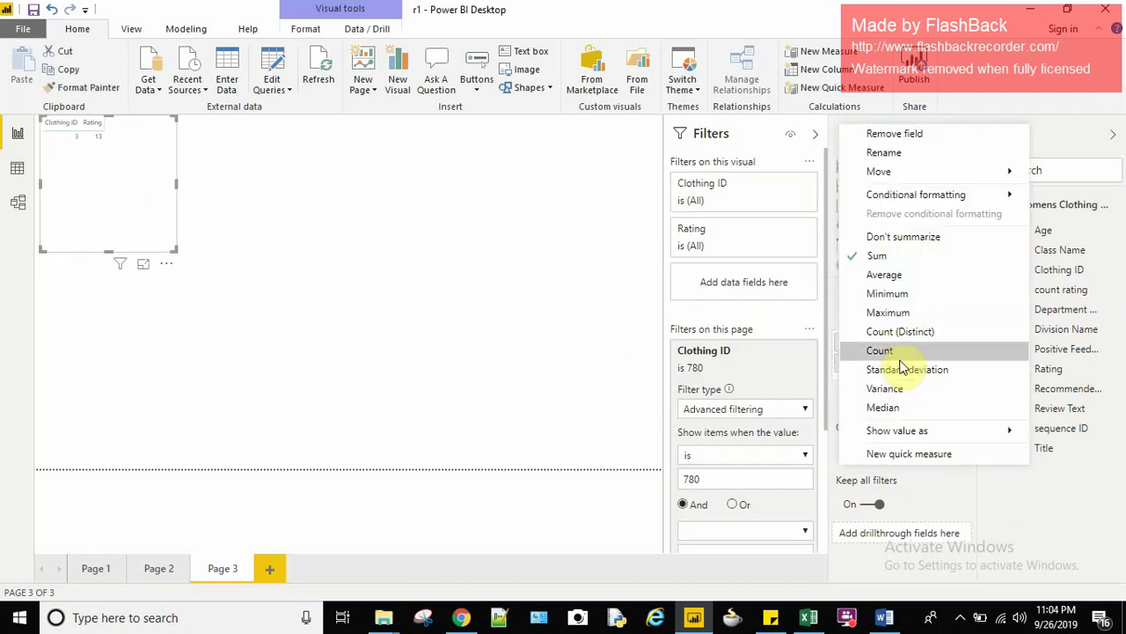
{"action": "left_click", "coordinate": [880, 237]}
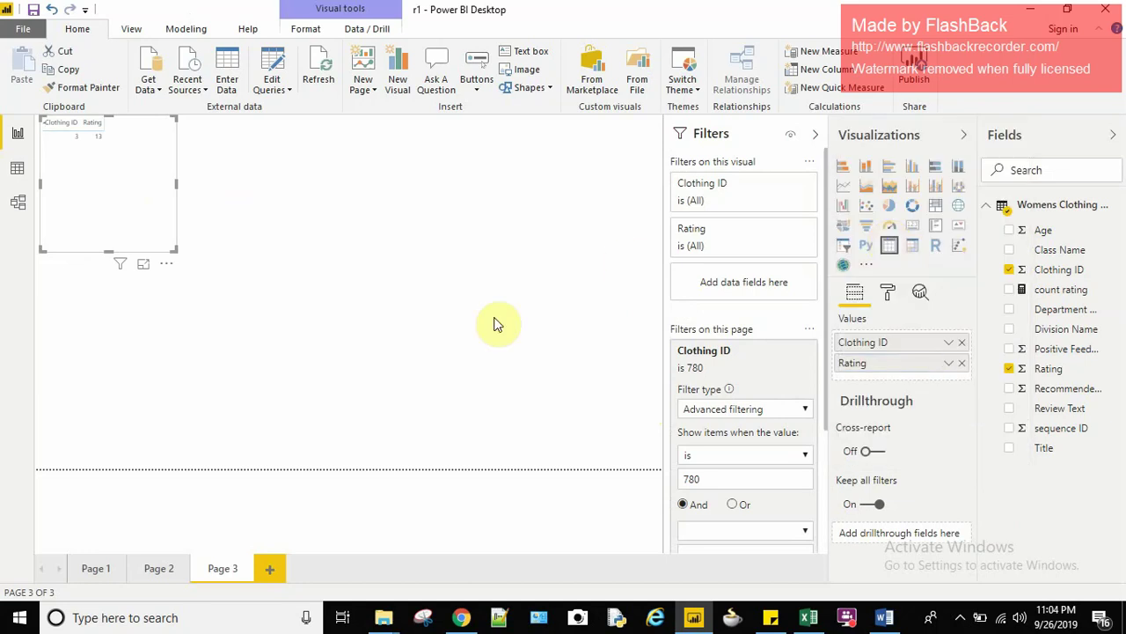
{"action": "left_click", "coordinate": [885, 619]}
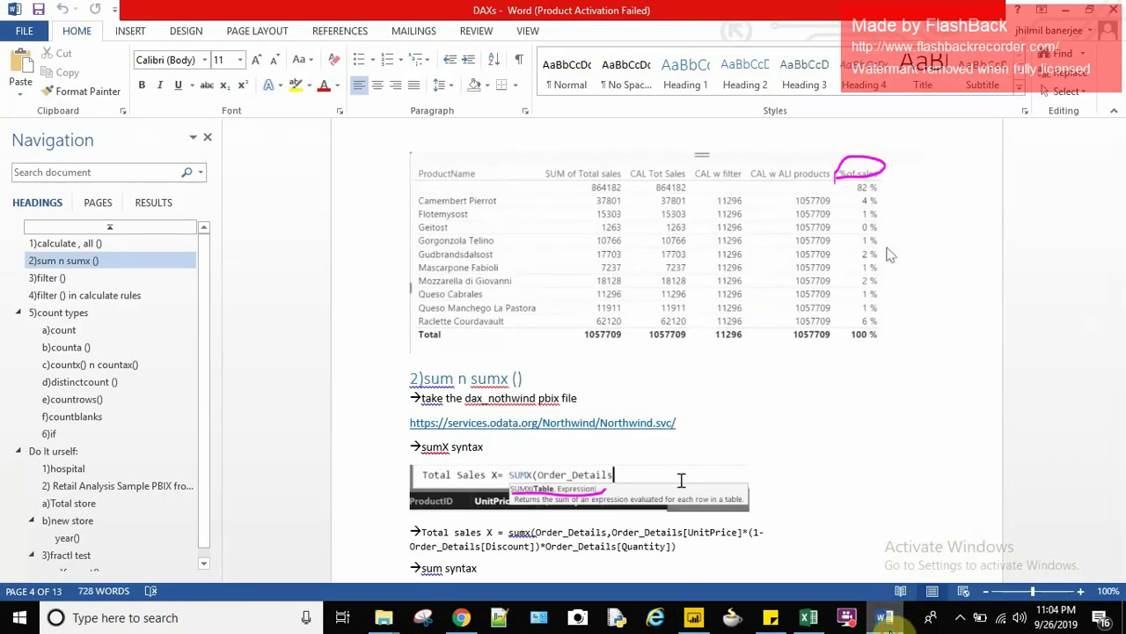
{"action": "left_click", "coordinate": [770, 617]}
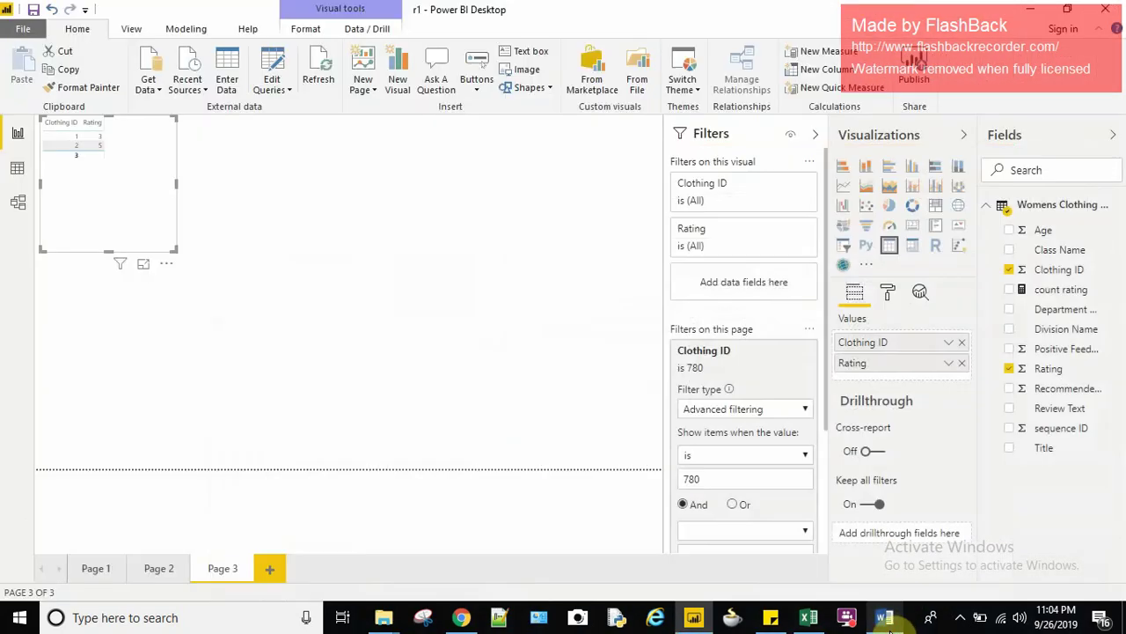
{"action": "left_click", "coordinate": [806, 618]}
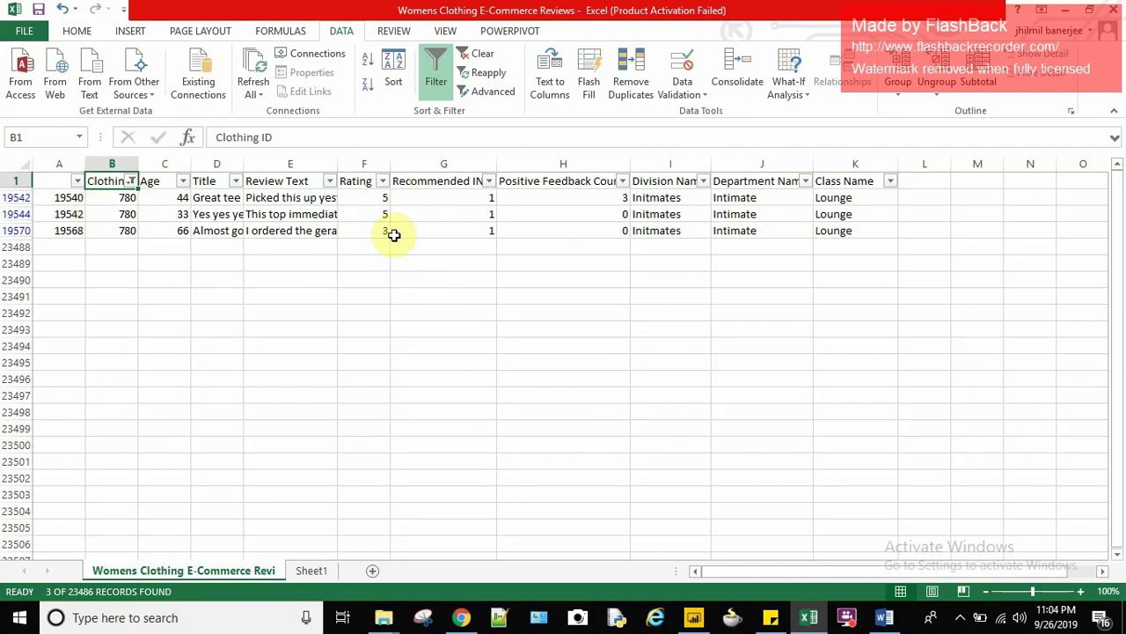
{"action": "left_click", "coordinate": [112, 195]}
{"action": "left_click", "coordinate": [352, 202]}
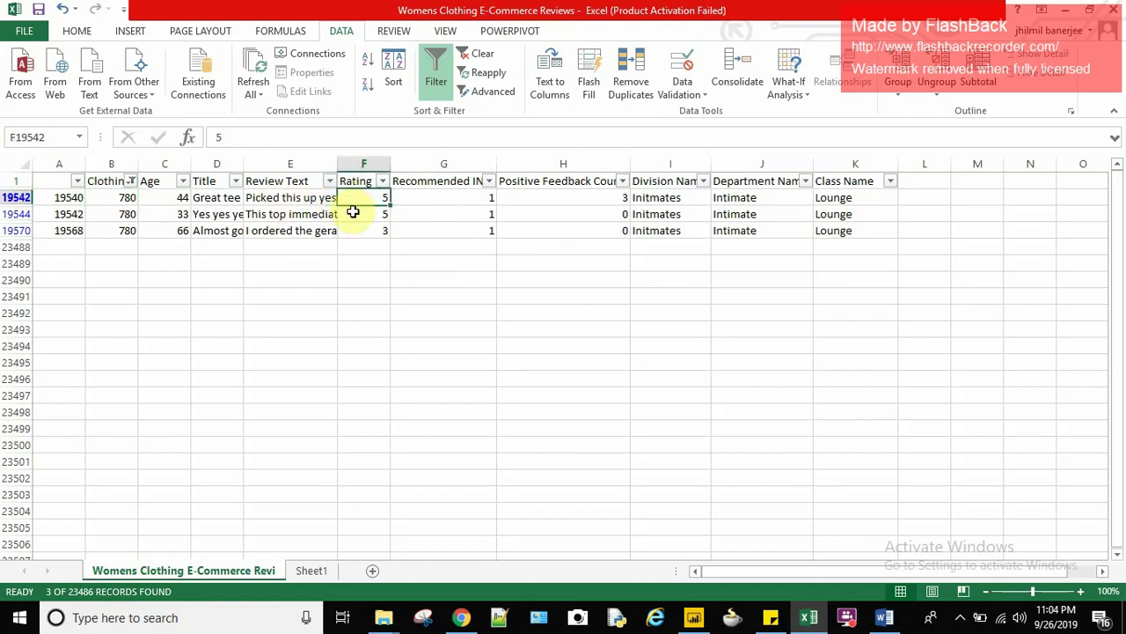
{"action": "left_click", "coordinate": [352, 216]}
{"action": "left_click", "coordinate": [119, 213]}
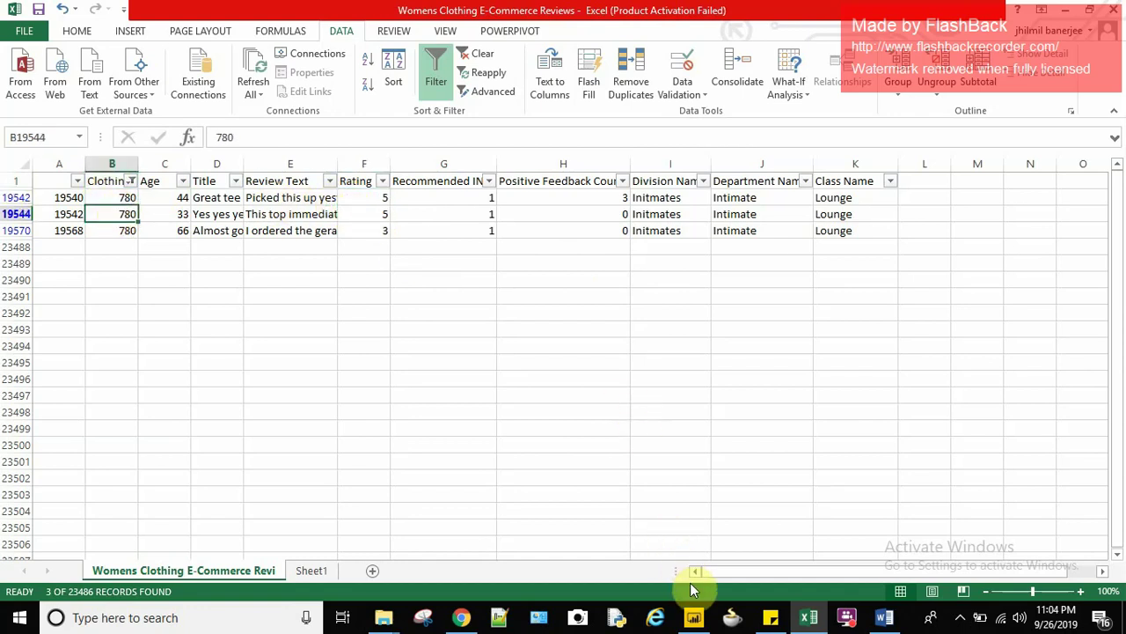
{"action": "left_click", "coordinate": [693, 617]}
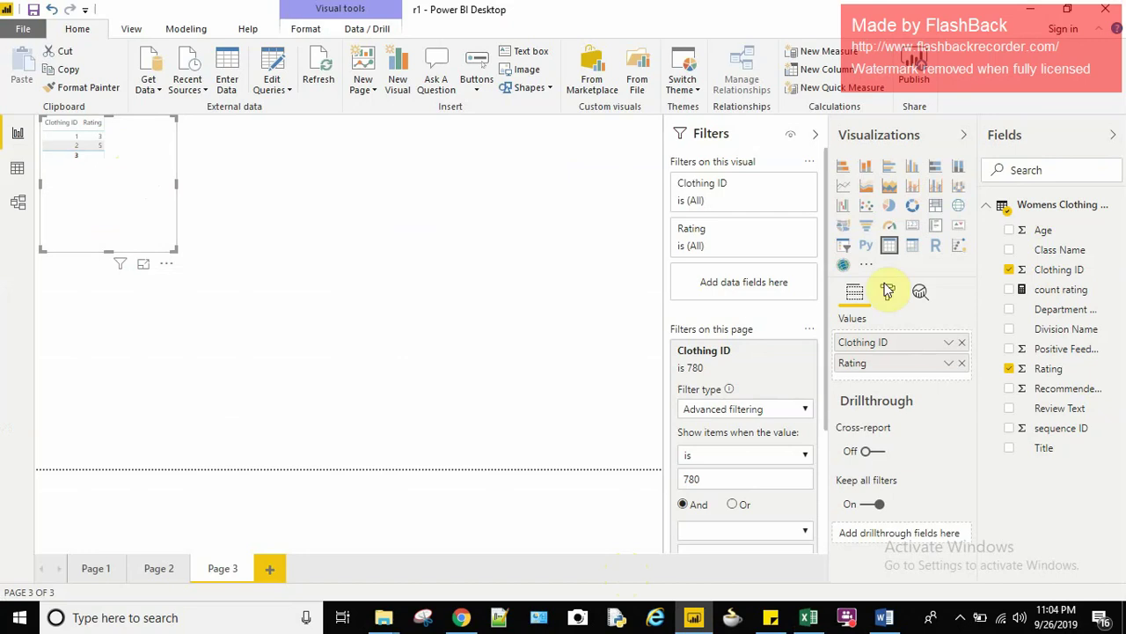
- Change Clothing ID from Count to Don't summarize so 780 appears beside each rating
{"action": "right_click", "coordinate": [880, 346]}
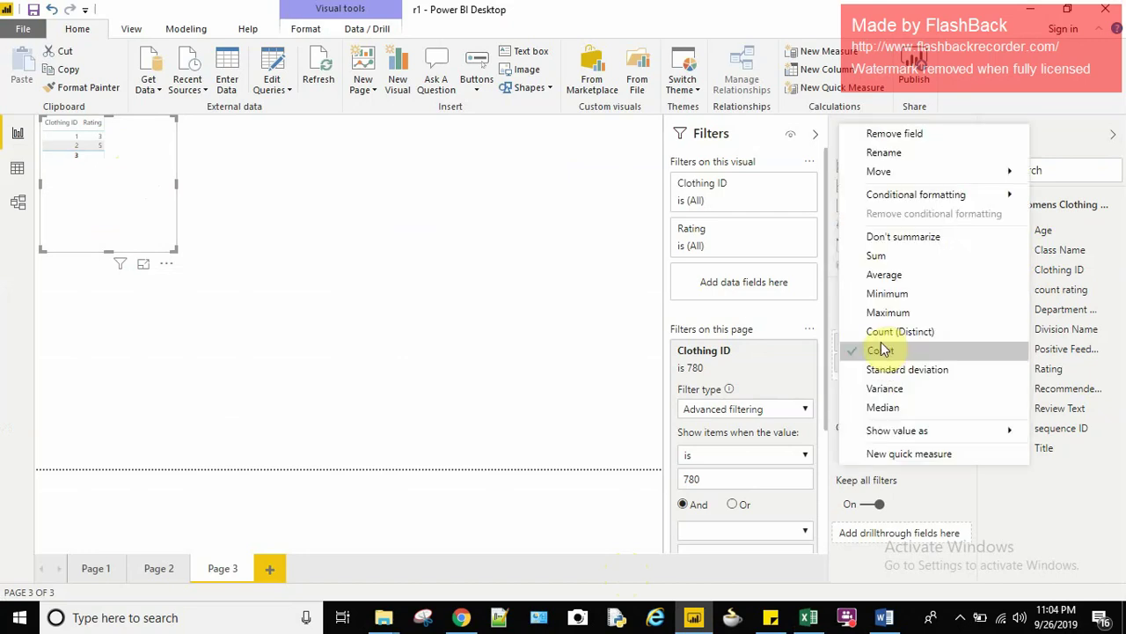
{"action": "left_click", "coordinate": [876, 237]}
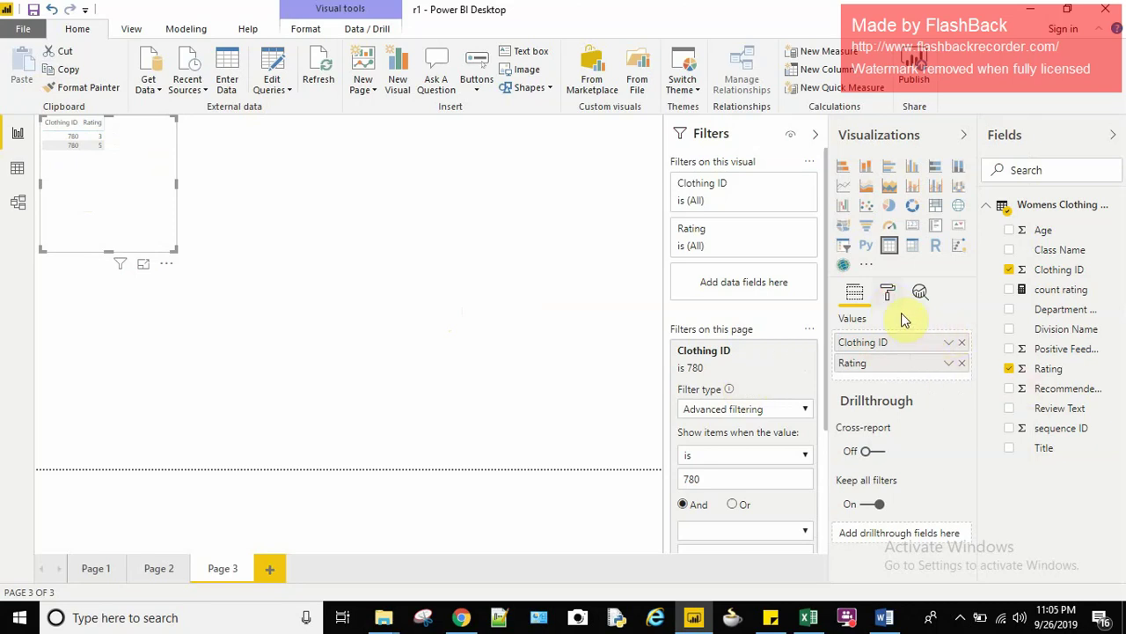
- In the table's Format options, raise the Column headers text size to 16 pt
{"action": "left_click", "coordinate": [888, 292]}
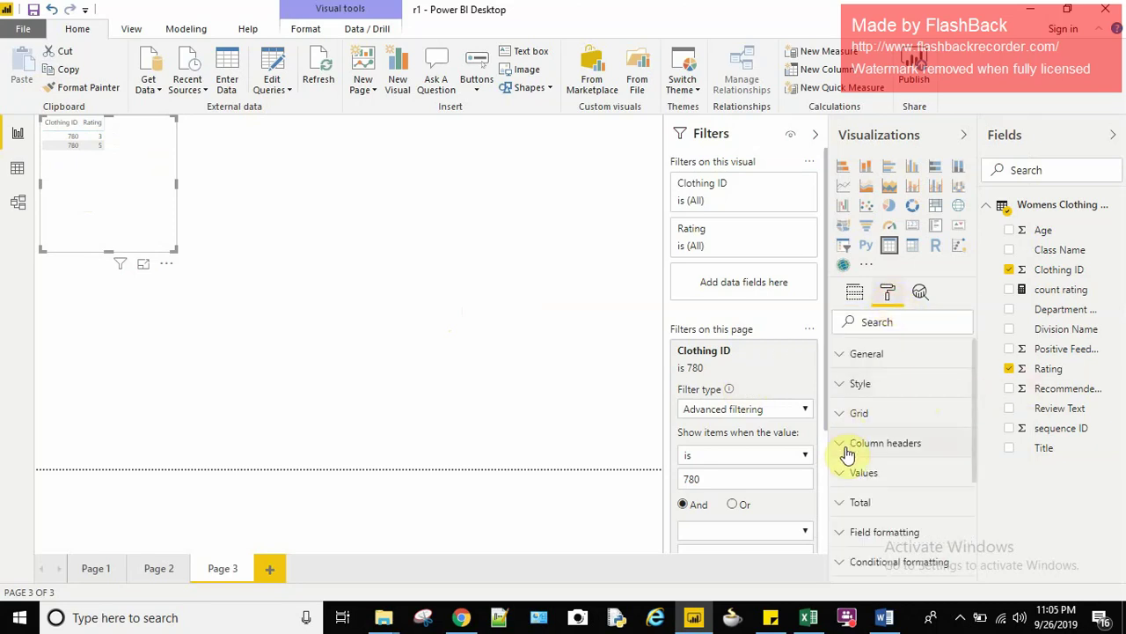
{"action": "left_click", "coordinate": [973, 448]}
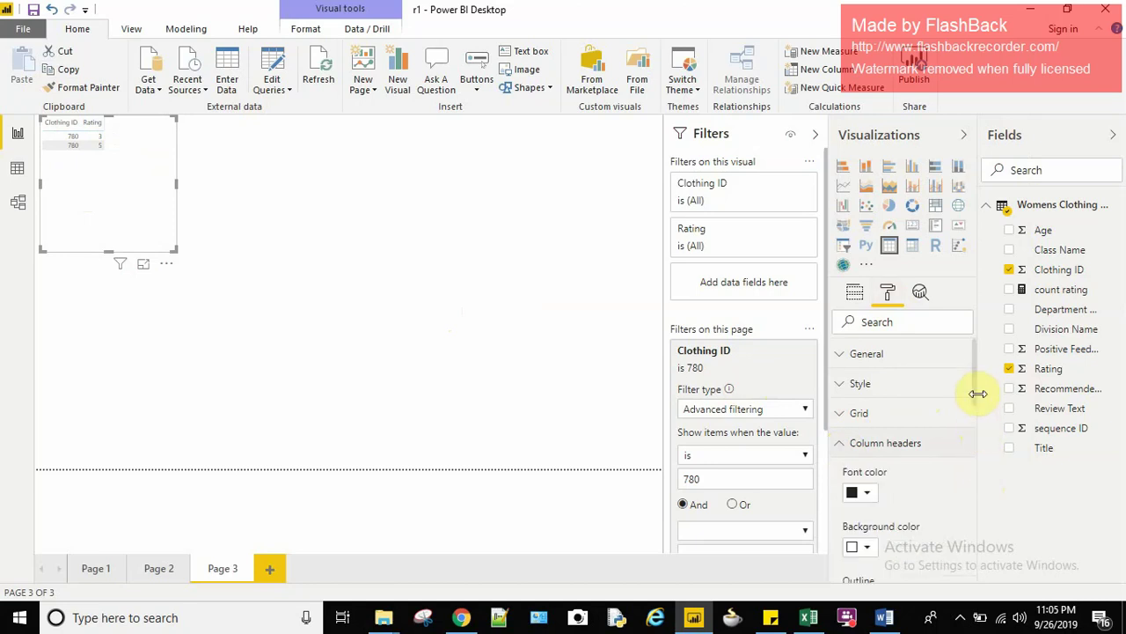
{"action": "scroll", "coordinate": [976, 389], "scroll_direction": "down", "scroll_amount": 5}
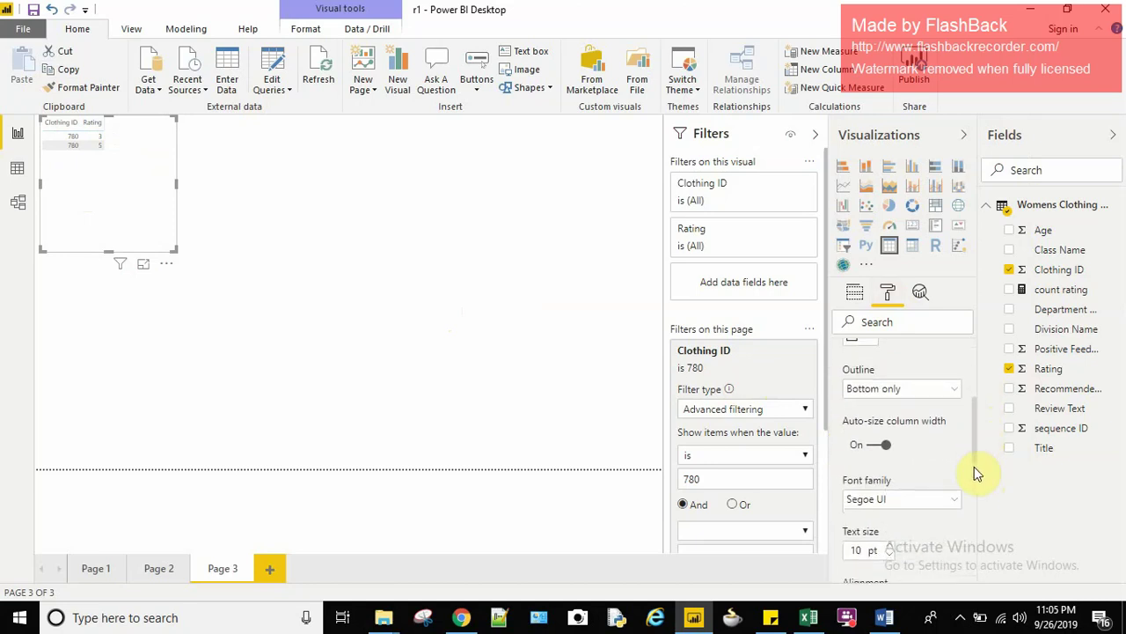
{"action": "scroll", "coordinate": [974, 473], "scroll_direction": "down", "scroll_amount": 3}
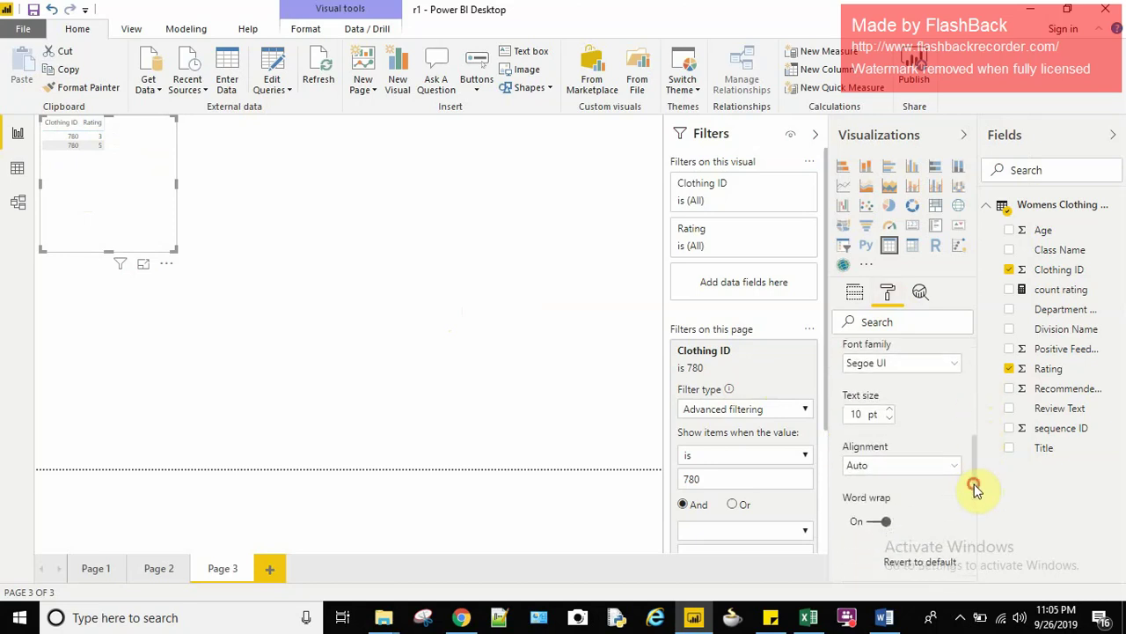
{"action": "left_click", "coordinate": [888, 410]}
{"action": "left_click", "coordinate": [887, 410]}
{"action": "left_click", "coordinate": [888, 410]}
{"action": "left_click", "coordinate": [888, 410]}
{"action": "left_click", "coordinate": [888, 410]}
{"action": "left_click", "coordinate": [888, 410]}
- Raise the table's Values text size to 16 pt
{"action": "left_click_drag", "start_coordinate": [974, 453], "coordinate": [974, 504]}
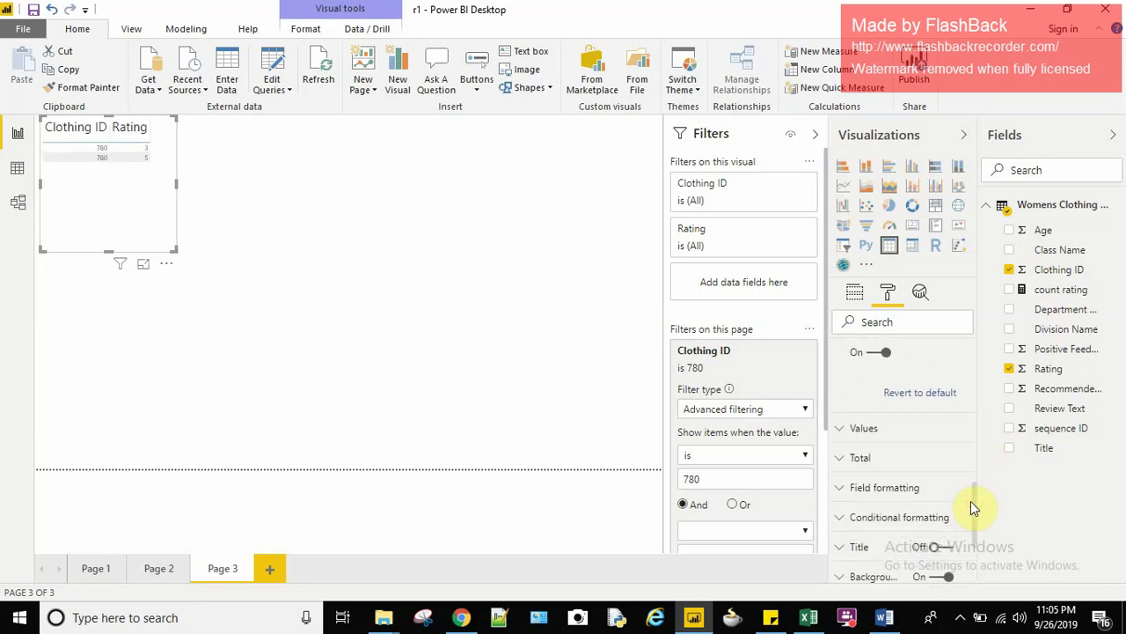
{"action": "left_click", "coordinate": [962, 433]}
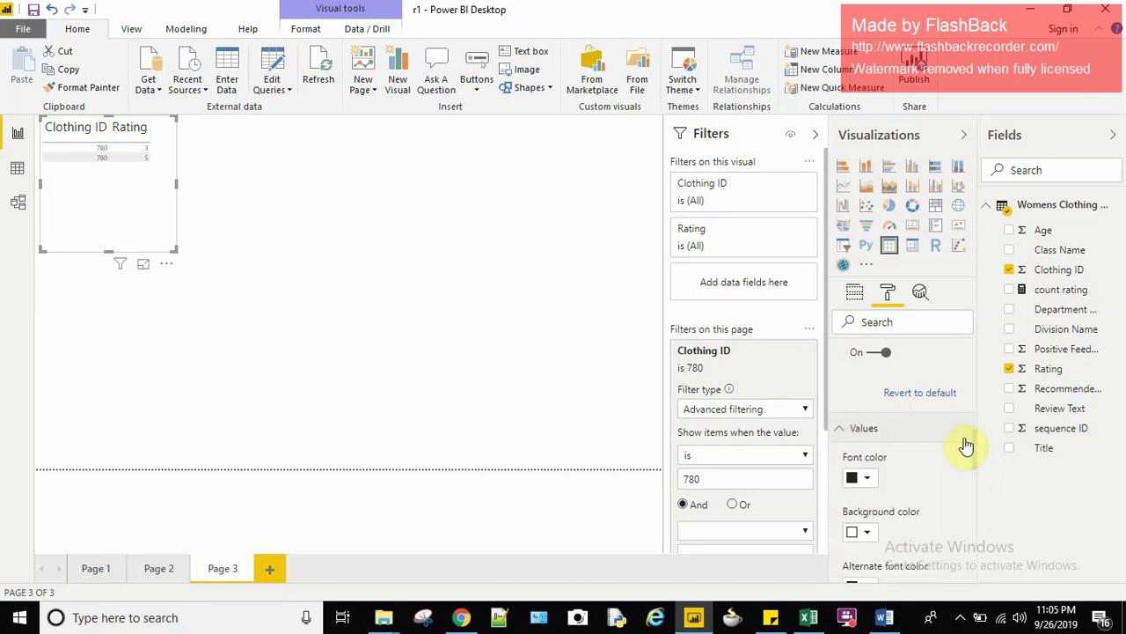
{"action": "left_click_drag", "start_coordinate": [973, 451], "coordinate": [975, 534]}
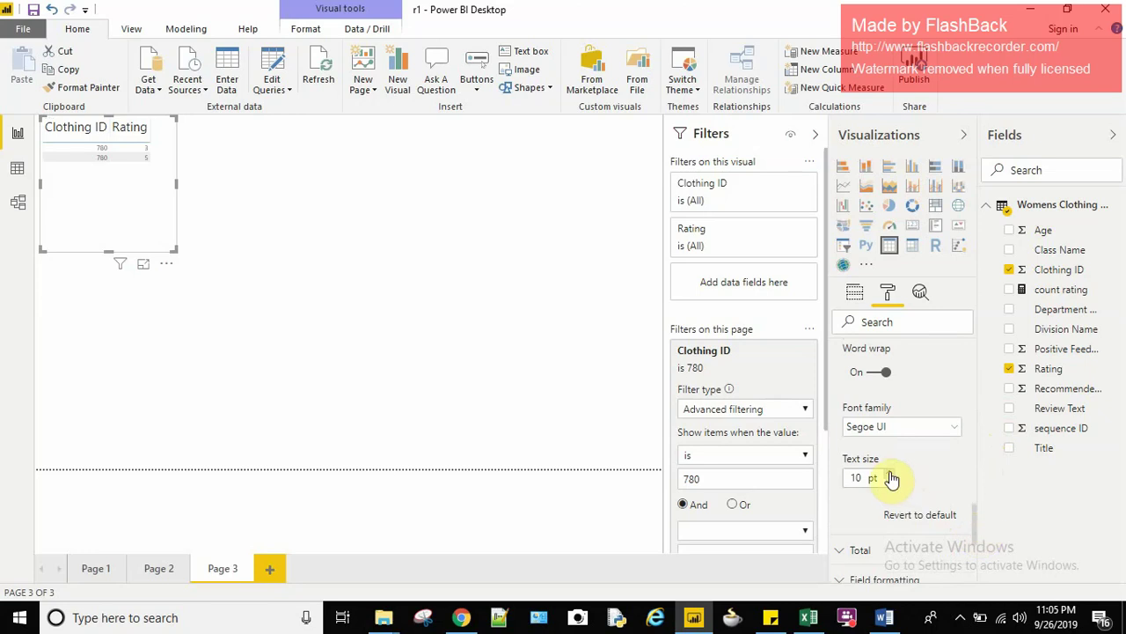
{"action": "left_click", "coordinate": [889, 475]}
{"action": "left_click", "coordinate": [890, 475]}
{"action": "left_click", "coordinate": [889, 475]}
{"action": "left_click", "coordinate": [890, 475]}
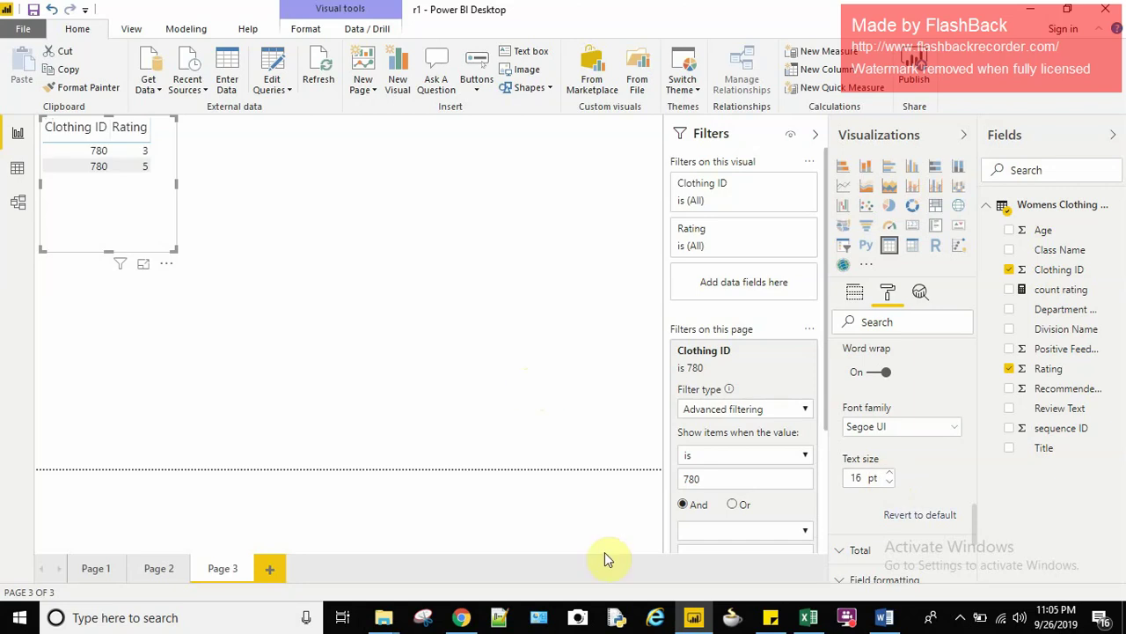
{"action": "left_click", "coordinate": [463, 616]}
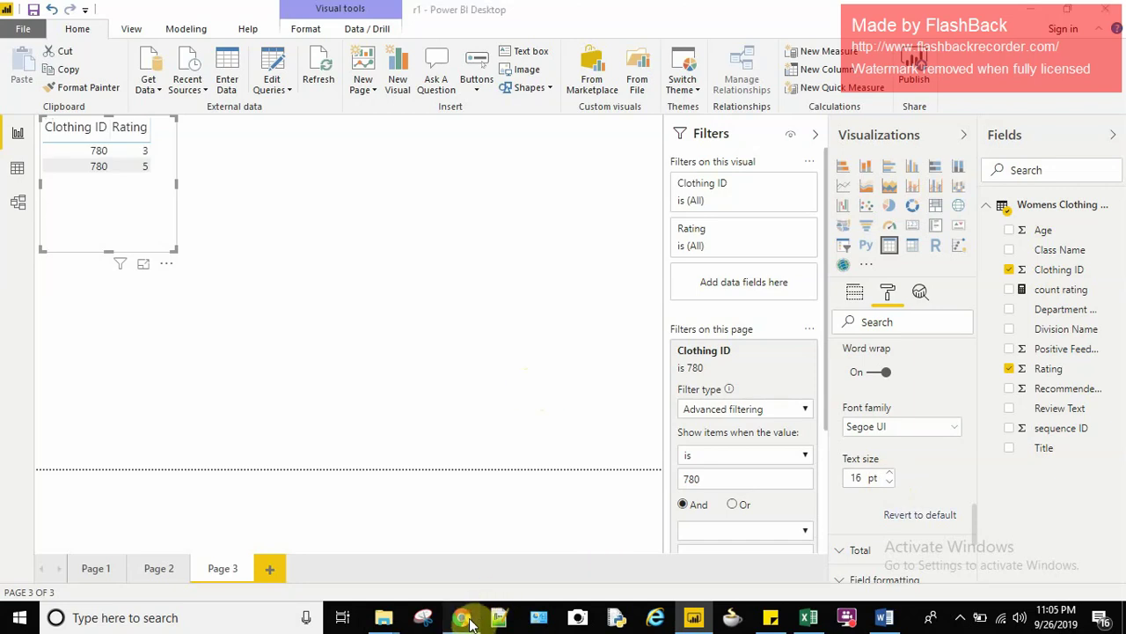
{"action": "left_click", "coordinate": [41, 7]}
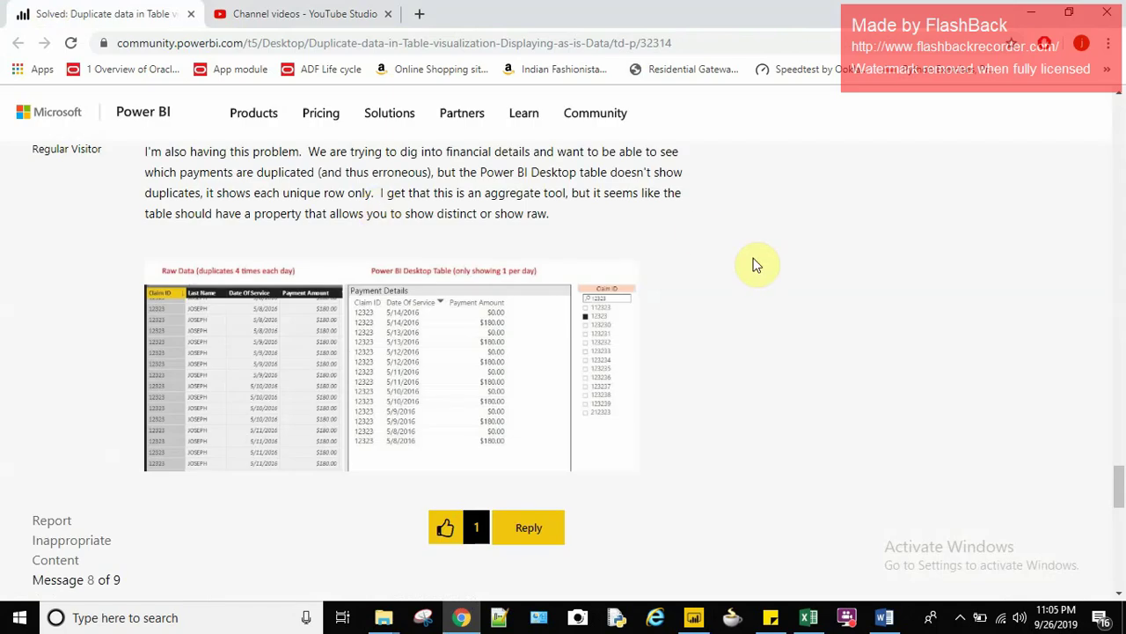
{"action": "scroll", "coordinate": [1125, 266], "scroll_direction": "up", "scroll_amount": 15}
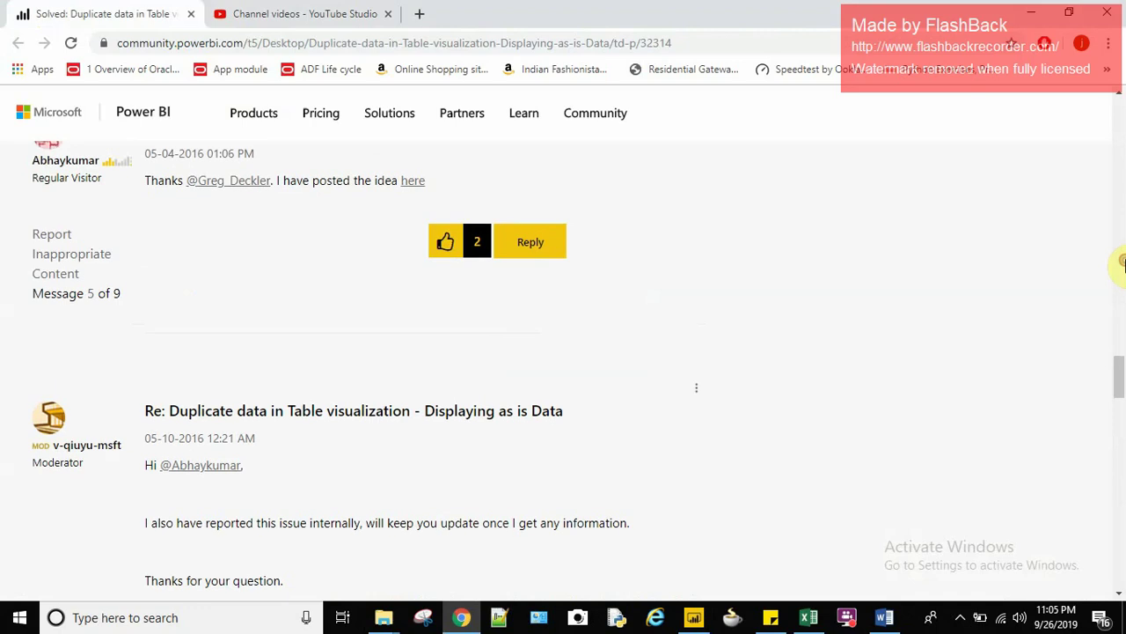
{"action": "scroll", "coordinate": [1123, 255], "scroll_direction": "up", "scroll_amount": 3}
{"action": "scroll", "coordinate": [1121, 176], "scroll_direction": "up", "scroll_amount": 15}
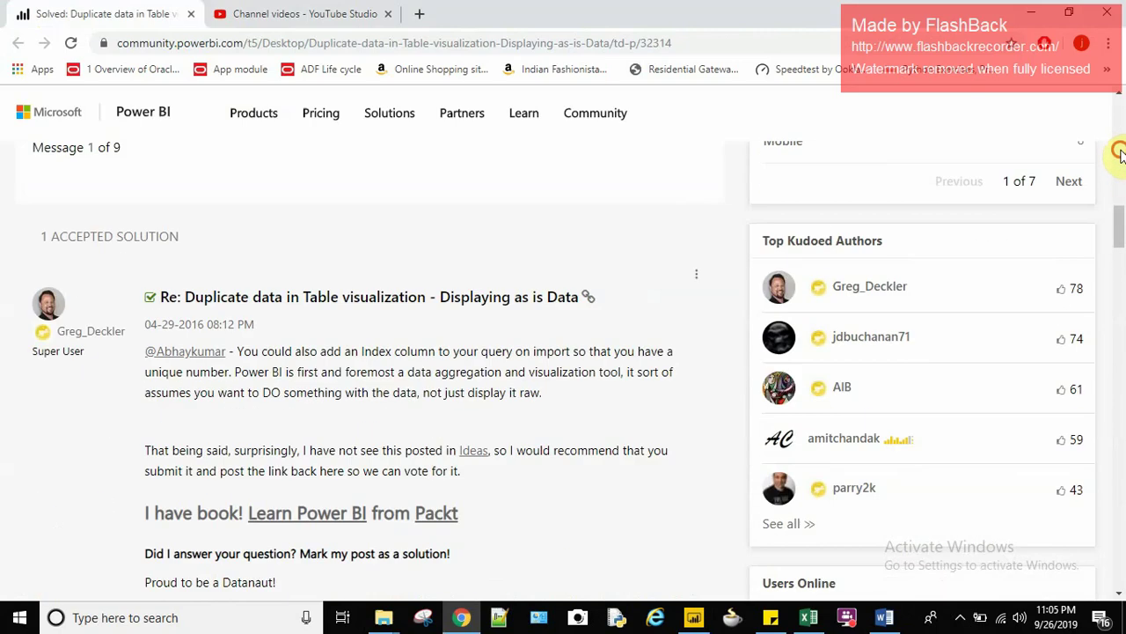
{"action": "scroll", "coordinate": [1119, 115], "scroll_direction": "up", "scroll_amount": 1}
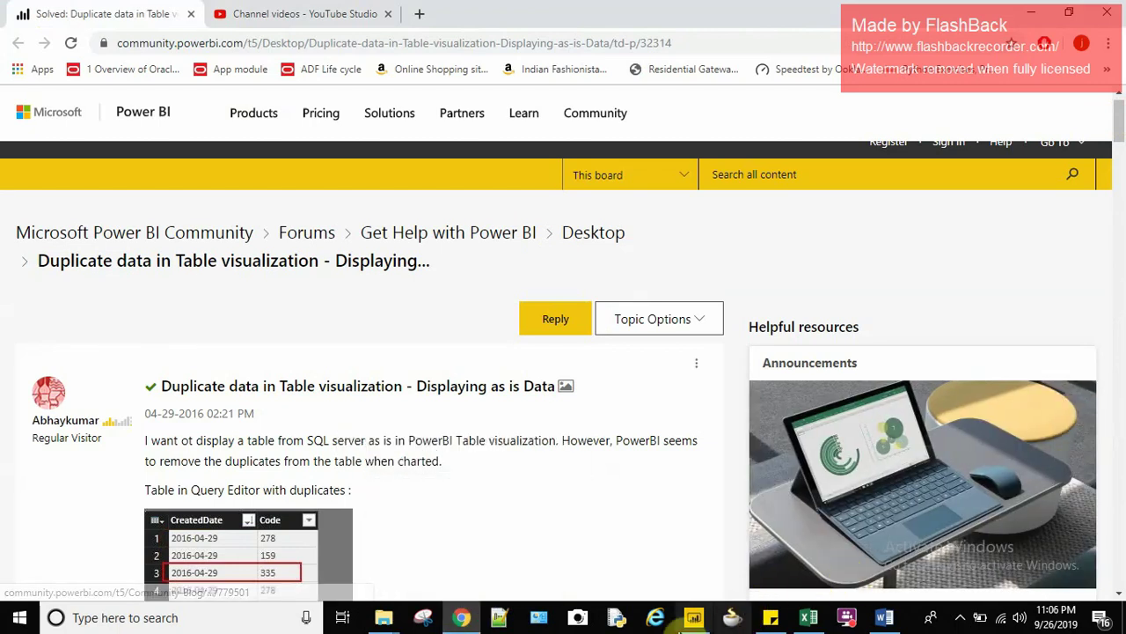
{"action": "left_click", "coordinate": [694, 617]}
- Deselect the table to show 780 beside ratings 3 and 5 in 16 pt text
{"action": "left_click", "coordinate": [252, 362]}
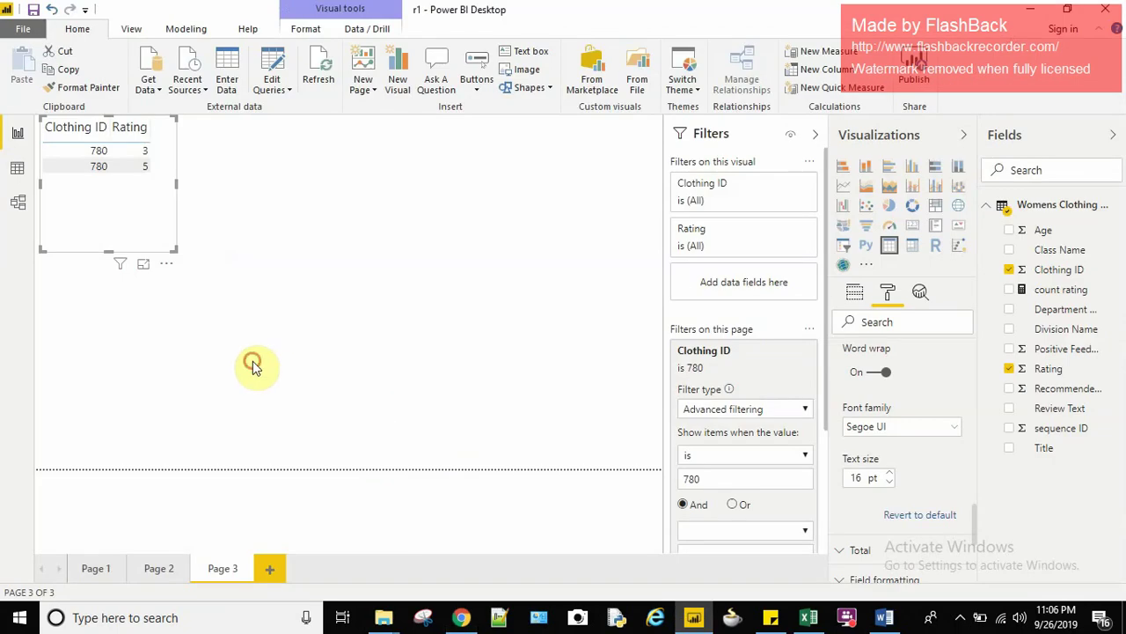
{"action": "left_click", "coordinate": [253, 362]}
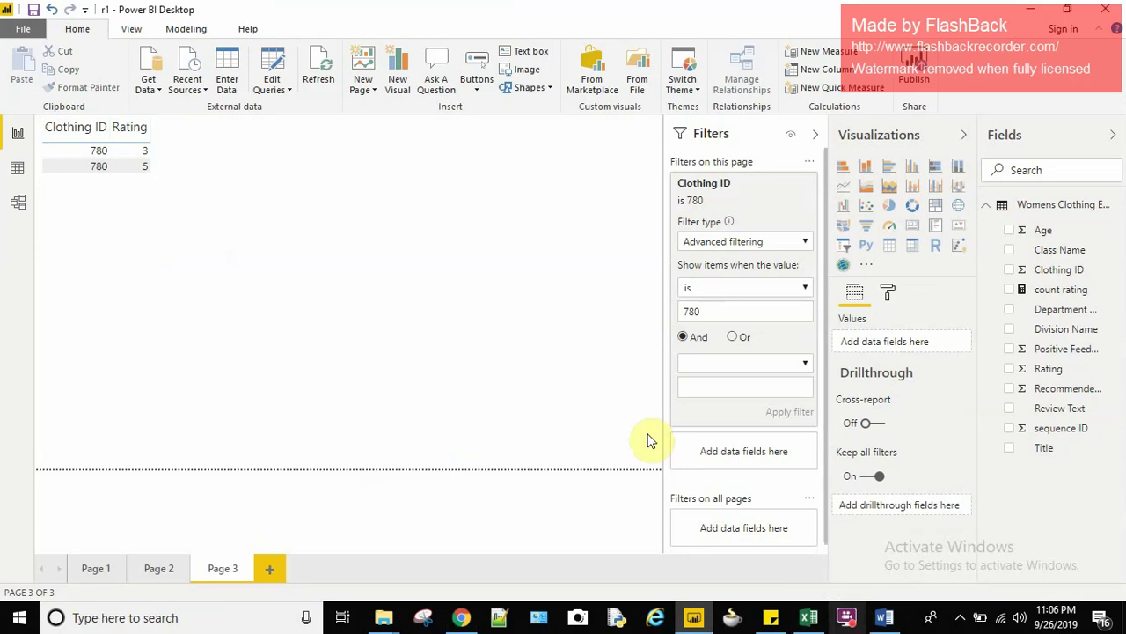
{"action": "left_click", "coordinate": [598, 331]}
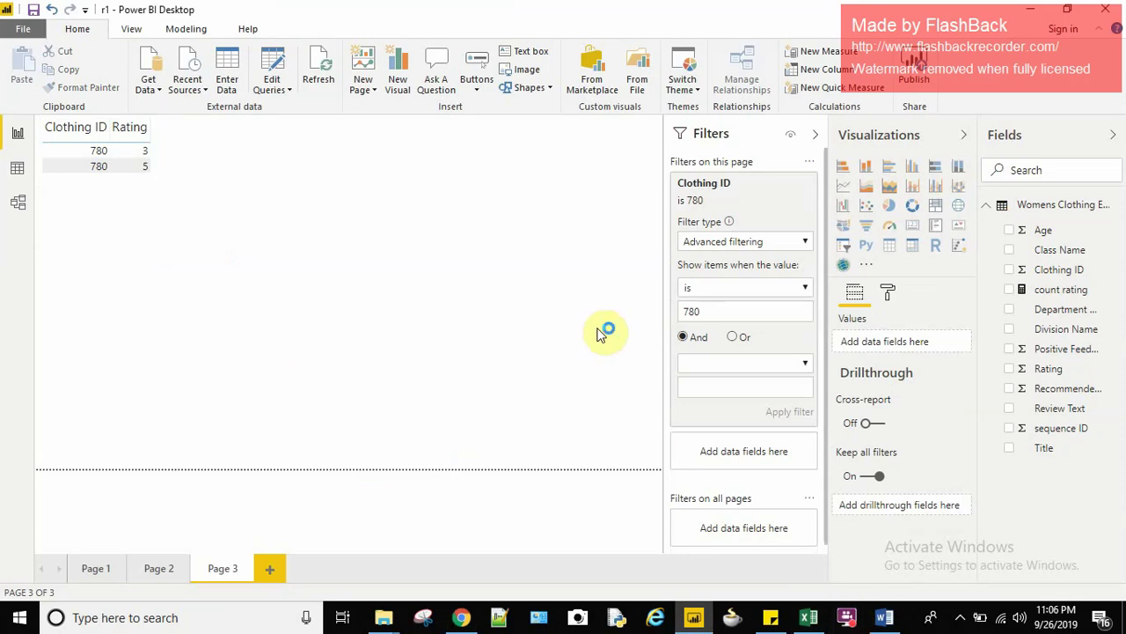